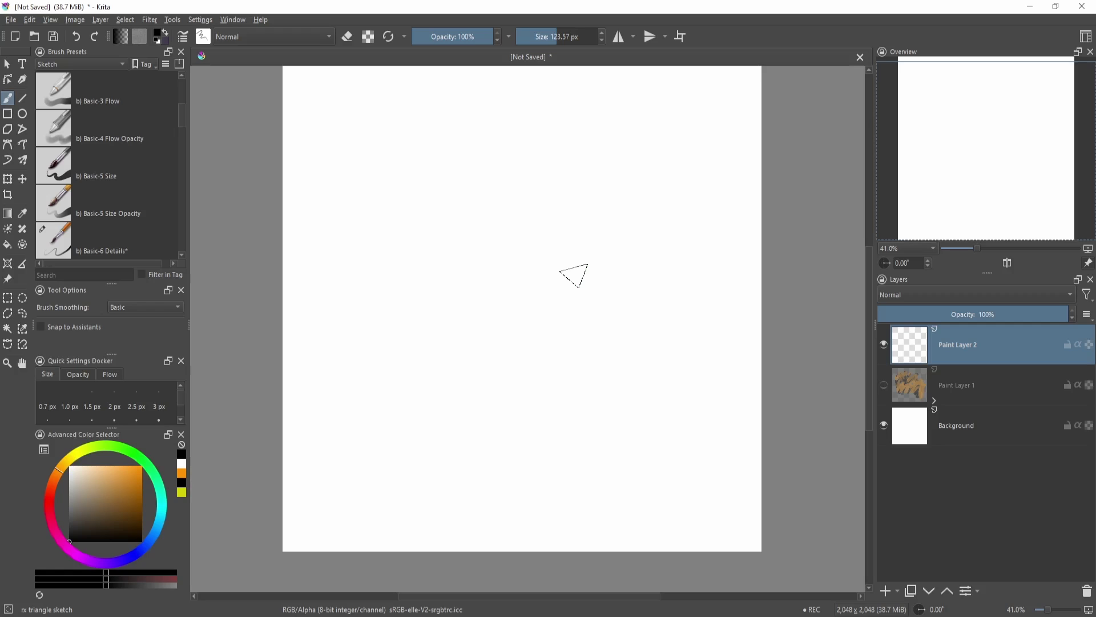
{"action": "left_click_drag", "start_coordinate": [576, 274], "coordinate": [625, 354], "text": "ctrl"}
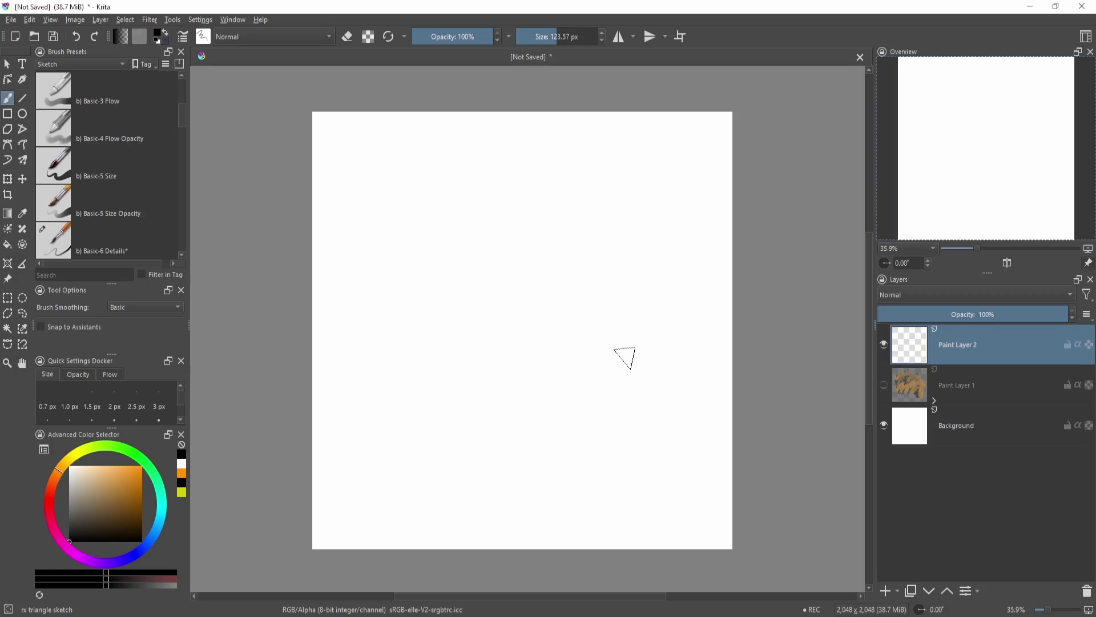
{"action": "mouse_move", "coordinate": [624, 358]}
{"action": "left_mouse_down"}
{"action": "mouse_move", "coordinate": [609, 374]}
{"action": "mouse_move", "coordinate": [649, 344]}
{"action": "mouse_move", "coordinate": [622, 359]}
{"action": "left_mouse_up"}
{"action": "mouse_move", "coordinate": [367, 478]}
{"action": "left_mouse_down"}
{"action": "mouse_move", "coordinate": [404, 394]}
{"action": "mouse_move", "coordinate": [384, 459]}
{"action": "mouse_move", "coordinate": [531, 193]}
{"action": "left_mouse_up"}
{"action": "key", "text": "ctrl+z"}
{"action": "key", "text": "ctrl+z"}
{"action": "mouse_move", "coordinate": [364, 502]}
{"action": "left_mouse_down"}
{"action": "mouse_move", "coordinate": [362, 480]}
{"action": "mouse_move", "coordinate": [598, 175]}
{"action": "mouse_move", "coordinate": [479, 224]}
{"action": "mouse_move", "coordinate": [619, 171]}
{"action": "left_mouse_up"}
{"action": "key", "text": "ctrl+z"}
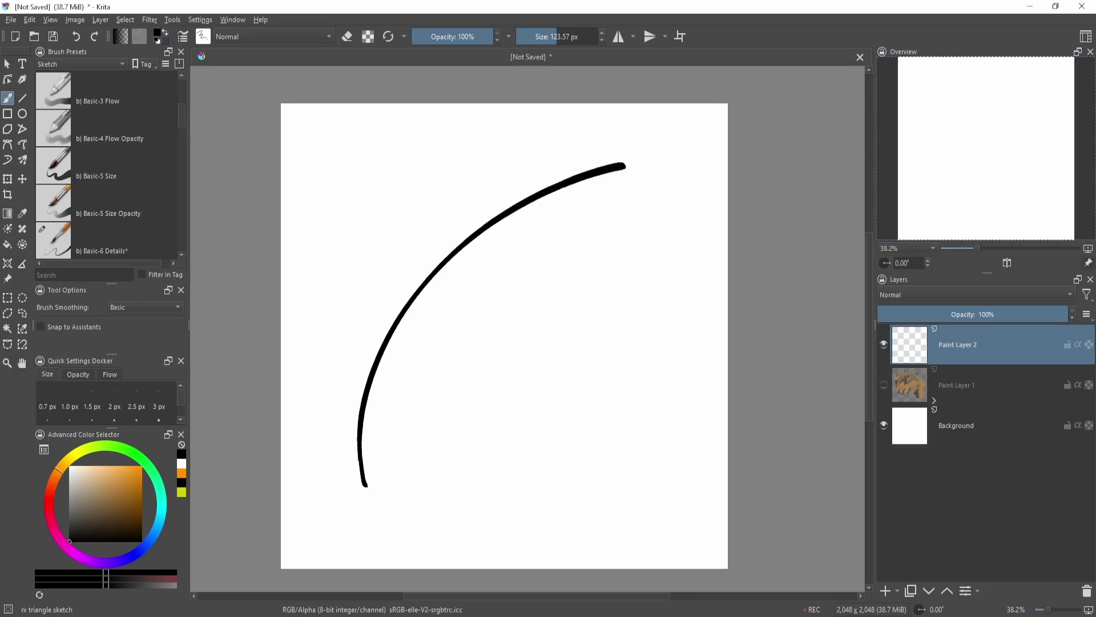
{"action": "key", "text": "ctrl+z"}
- Draw a thick black arc from the canvas's lower left up to its upper right on Paint Layer 2
{"action": "mouse_move", "coordinate": [399, 488]}
{"action": "left_mouse_down"}
{"action": "mouse_move", "coordinate": [428, 280]}
{"action": "mouse_move", "coordinate": [619, 173]}
{"action": "left_mouse_up"}
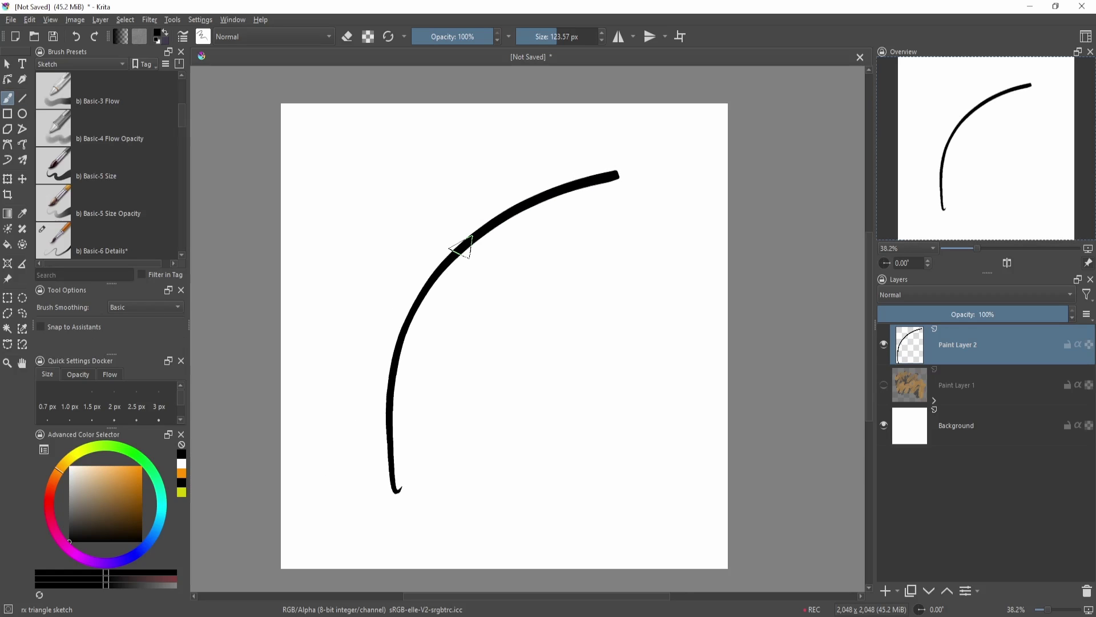
- Filter the brush presets by "distort" and thin the middle of the arc with Distort Shrink at 508.91 px
{"action": "left_click", "coordinate": [68, 275]}
{"action": "type", "text": "distort"}
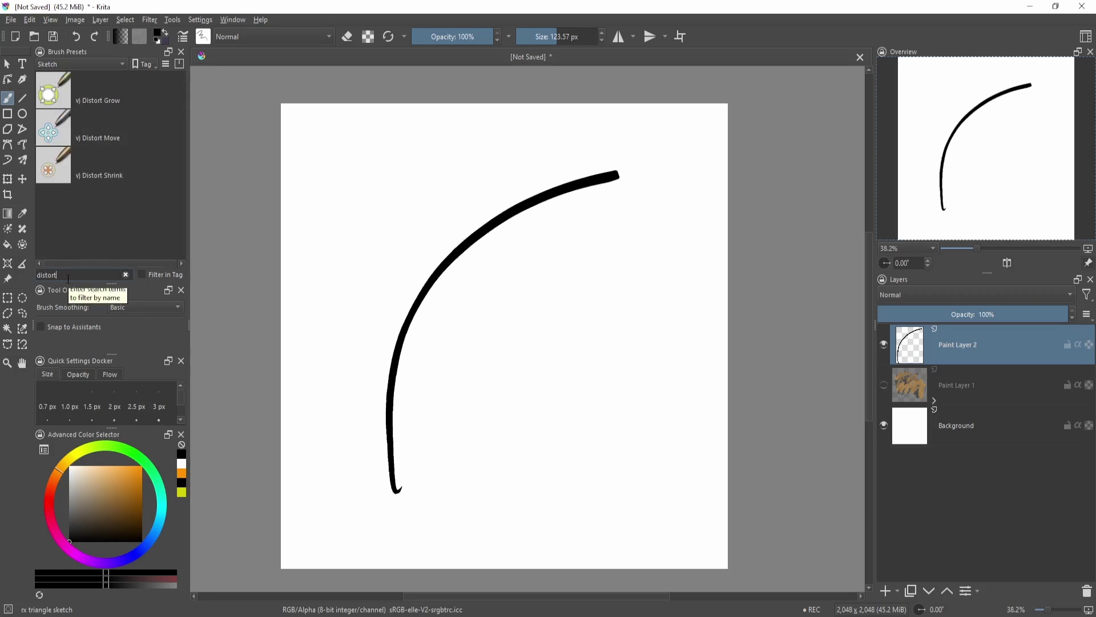
{"action": "left_click", "coordinate": [132, 168]}
{"action": "left_click_drag", "start_coordinate": [381, 393], "coordinate": [616, 393], "text": "shift"}
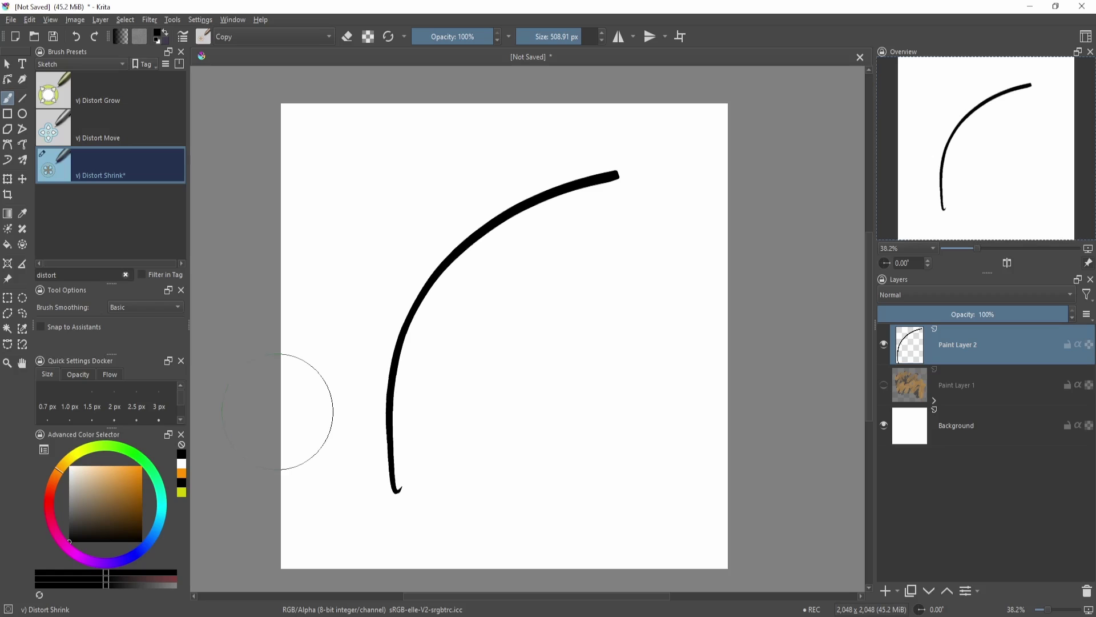
{"action": "mouse_move", "coordinate": [394, 397]}
{"action": "left_mouse_down"}
{"action": "mouse_move", "coordinate": [455, 275]}
{"action": "mouse_move", "coordinate": [392, 392]}
{"action": "left_mouse_up"}
- Thicken the upper half of the arc with the Distort Grow brush at 233.72 px
{"action": "left_click", "coordinate": [158, 95]}
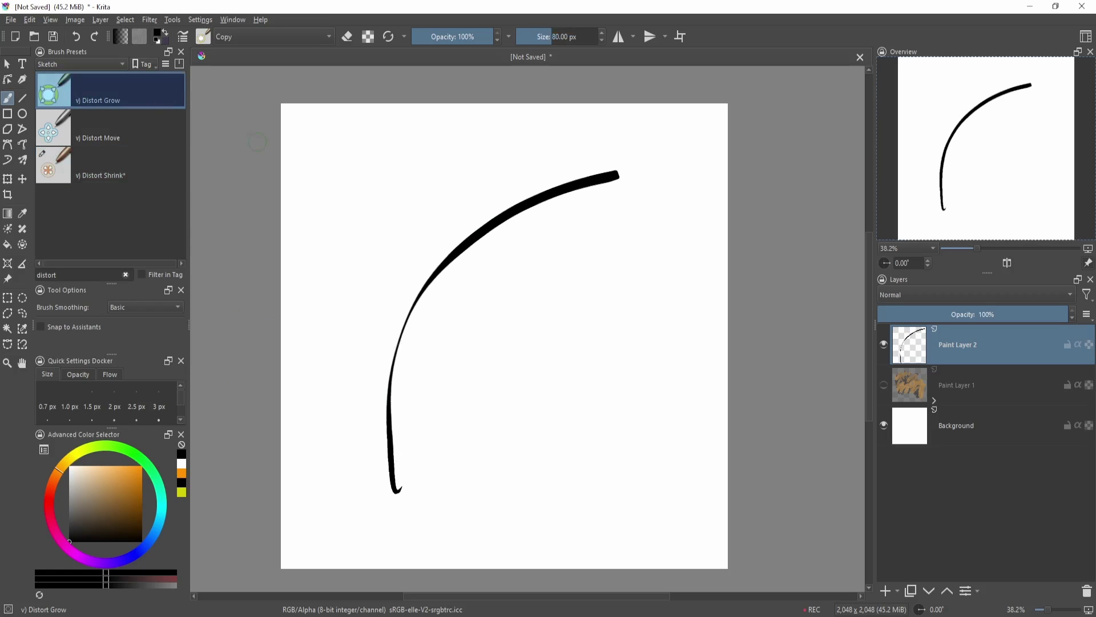
{"action": "left_click_drag", "start_coordinate": [476, 241], "coordinate": [561, 233], "text": "shift"}
{"action": "mouse_move", "coordinate": [444, 264]}
{"action": "left_mouse_down"}
{"action": "mouse_move", "coordinate": [533, 201]}
{"action": "mouse_move", "coordinate": [435, 259]}
{"action": "left_mouse_up"}
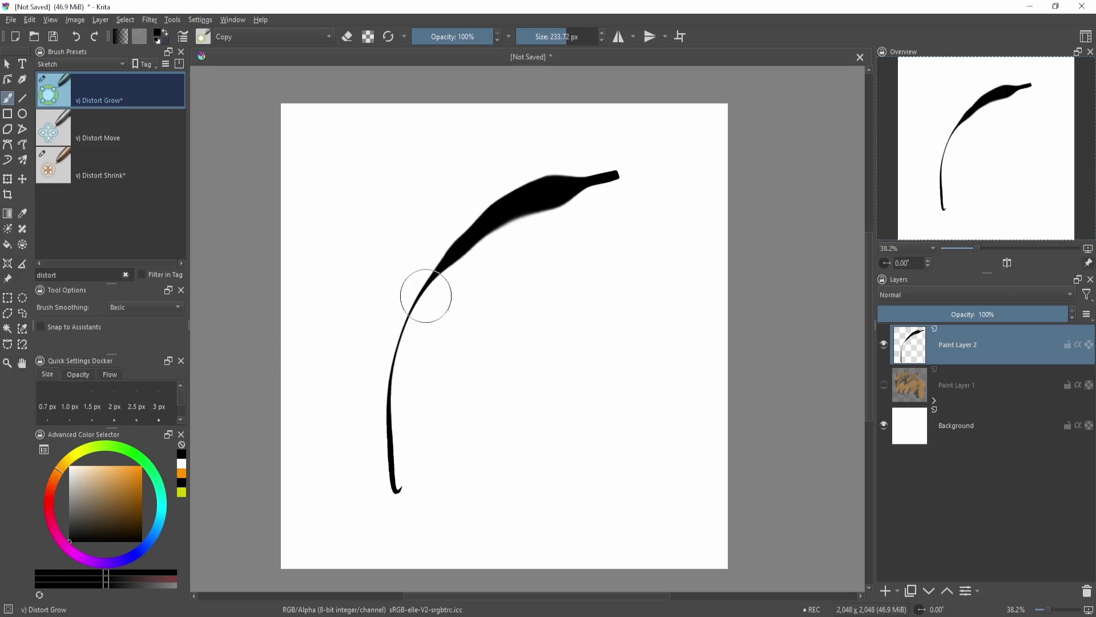
- Check the Distort Grow brush's opacity settings in the brush editor, and undo the thickening of the arc
{"action": "key", "text": "F5"}
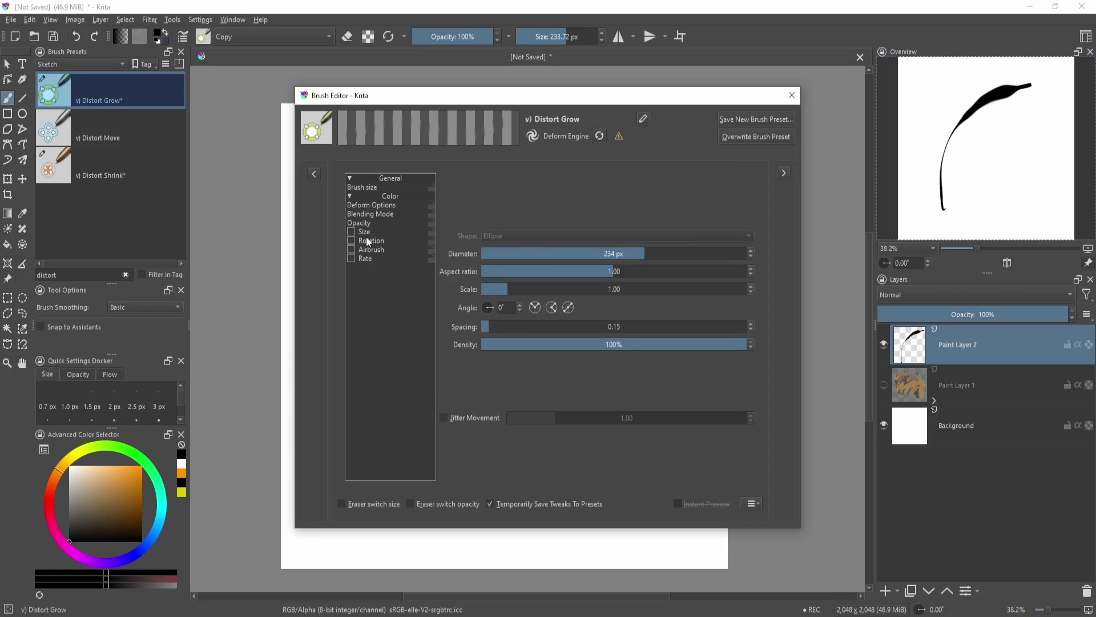
{"action": "left_click", "coordinate": [379, 221]}
{"action": "key", "text": "F5"}
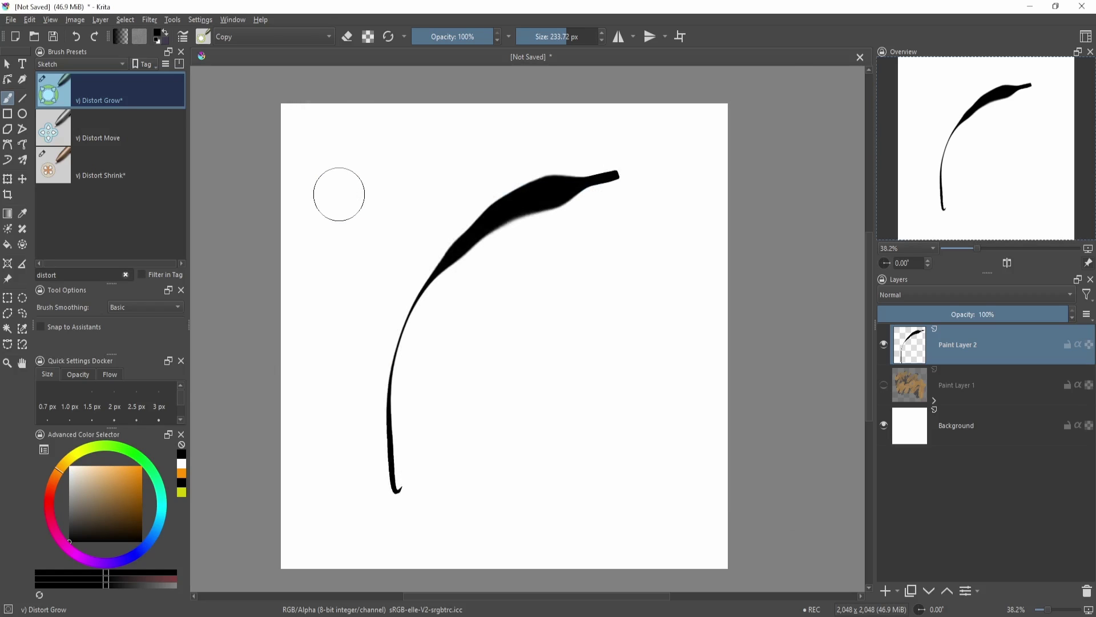
{"action": "key", "text": "ctrl+z"}
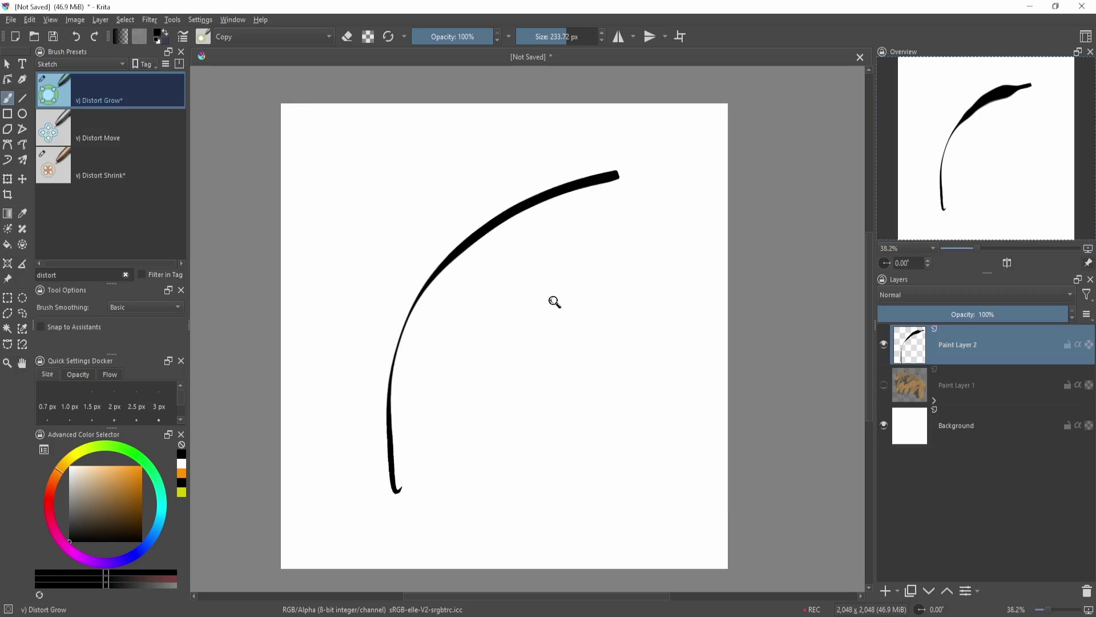
- Add a new paint layer above Paint Layer 2 and return to the rx triangle sketch brush
{"action": "mouse_move", "coordinate": [455, 421]}
{"action": "left_mouse_down"}
{"action": "mouse_move", "coordinate": [514, 366]}
{"action": "mouse_move", "coordinate": [455, 378]}
{"action": "left_mouse_up"}
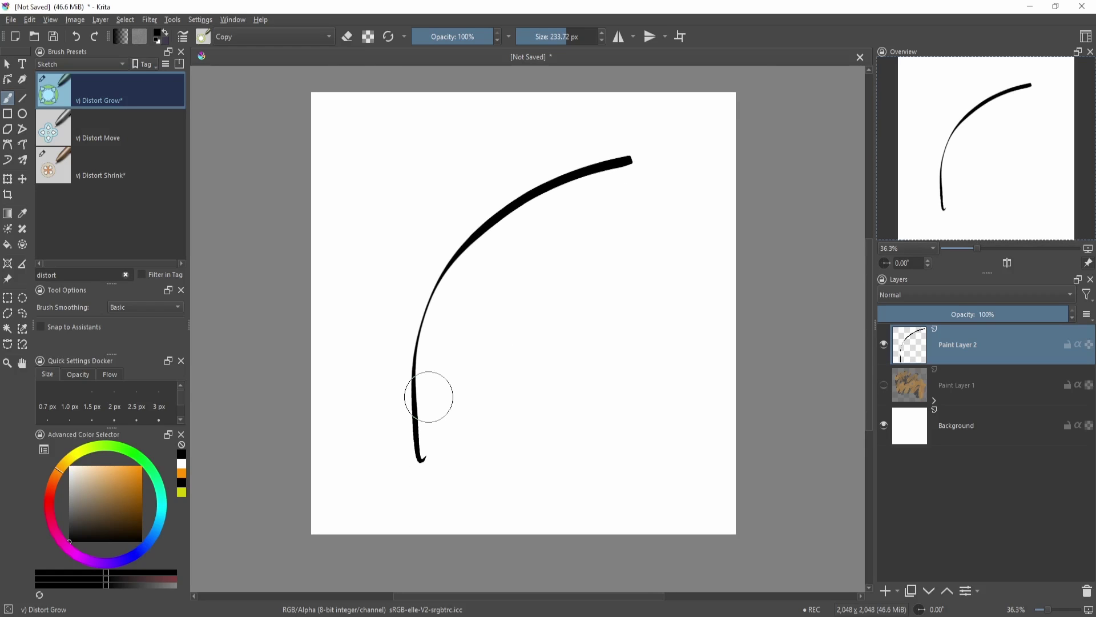
{"action": "left_click_drag", "start_coordinate": [458, 408], "coordinate": [470, 389]}
{"action": "left_click_drag", "start_coordinate": [532, 359], "coordinate": [489, 372]}
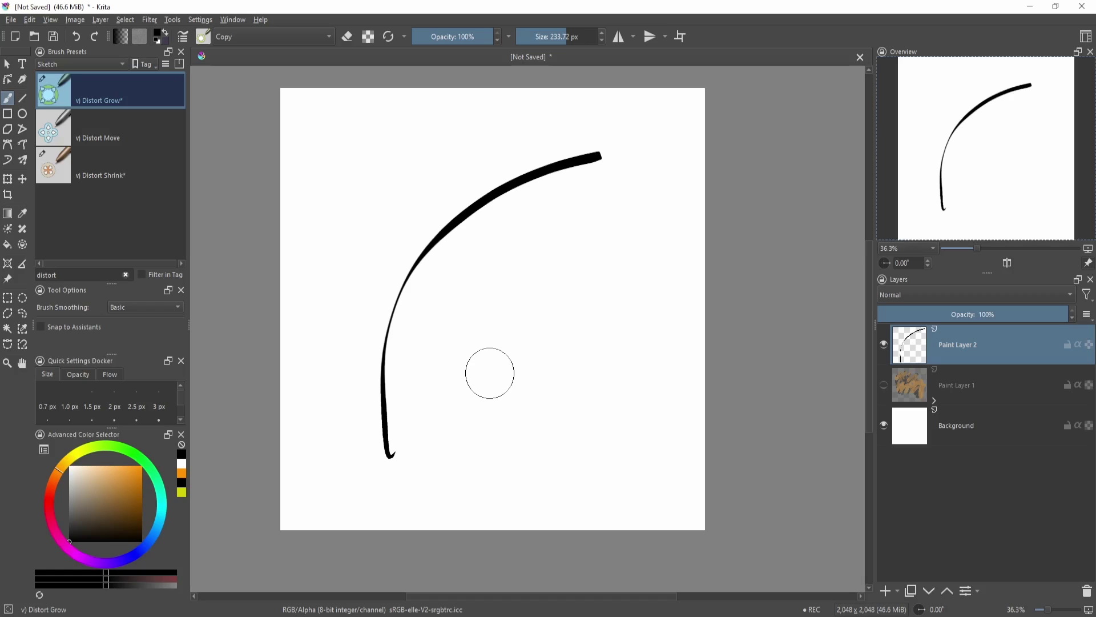
{"action": "key", "text": "Insert"}
{"action": "left_click_drag", "start_coordinate": [570, 340], "coordinate": [572, 357]}
{"action": "key", "text": "slash"}
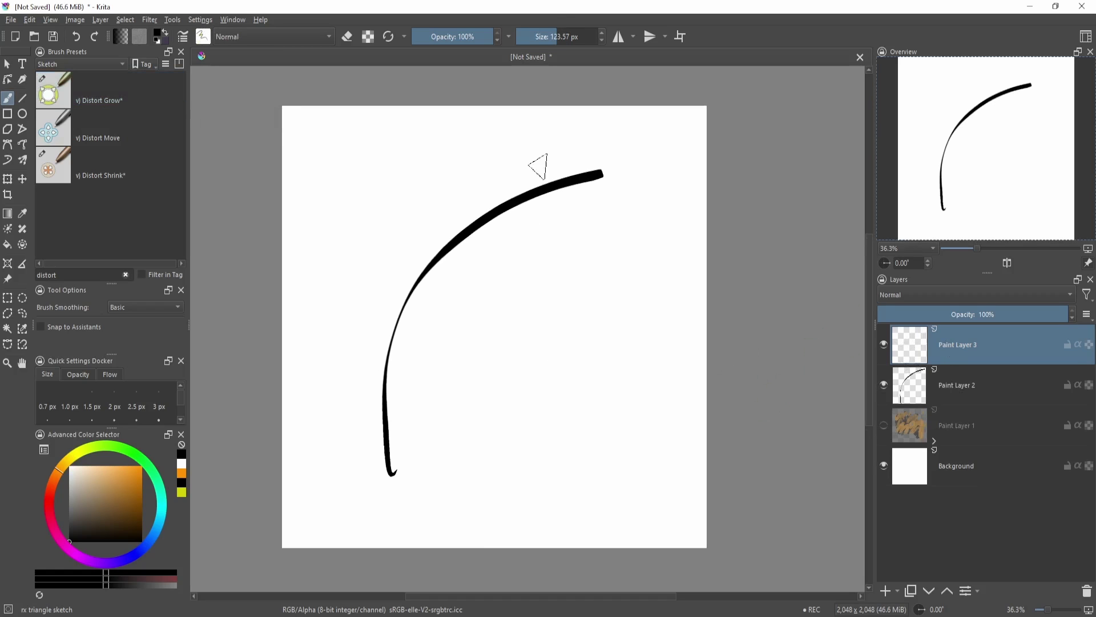
- Draw a second black curve from the lower left to the upper right, crossing the first arc at both ends
{"action": "left_click_drag", "start_coordinate": [543, 179], "coordinate": [400, 388]}
{"action": "key", "text": "ctrl+z"}
{"action": "left_click_drag", "start_coordinate": [331, 417], "coordinate": [521, 226]}
{"action": "key", "text": "ctrl+z"}
{"action": "mouse_move", "coordinate": [552, 171]}
{"action": "left_mouse_down"}
{"action": "mouse_move", "coordinate": [320, 419]}
{"action": "mouse_move", "coordinate": [536, 129]}
{"action": "left_mouse_up"}
- Circle the upper crossing of the two curves with a rough mark and undo it
{"action": "key", "text": "ctrl+z"}
{"action": "left_click_drag", "start_coordinate": [551, 168], "coordinate": [508, 189]}
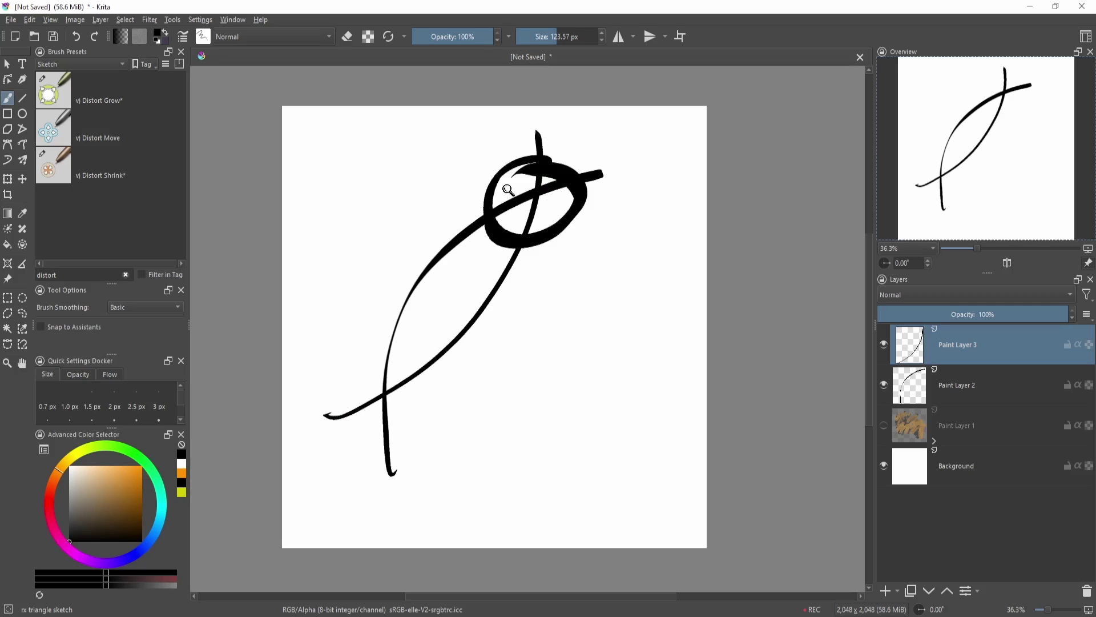
{"action": "key", "text": "ctrl+z"}
- Thicken the upper part of the second curve with the Distort Grow brush at 517.57 px
{"action": "left_click", "coordinate": [120, 100]}
{"action": "key", "text": "shift+i"}
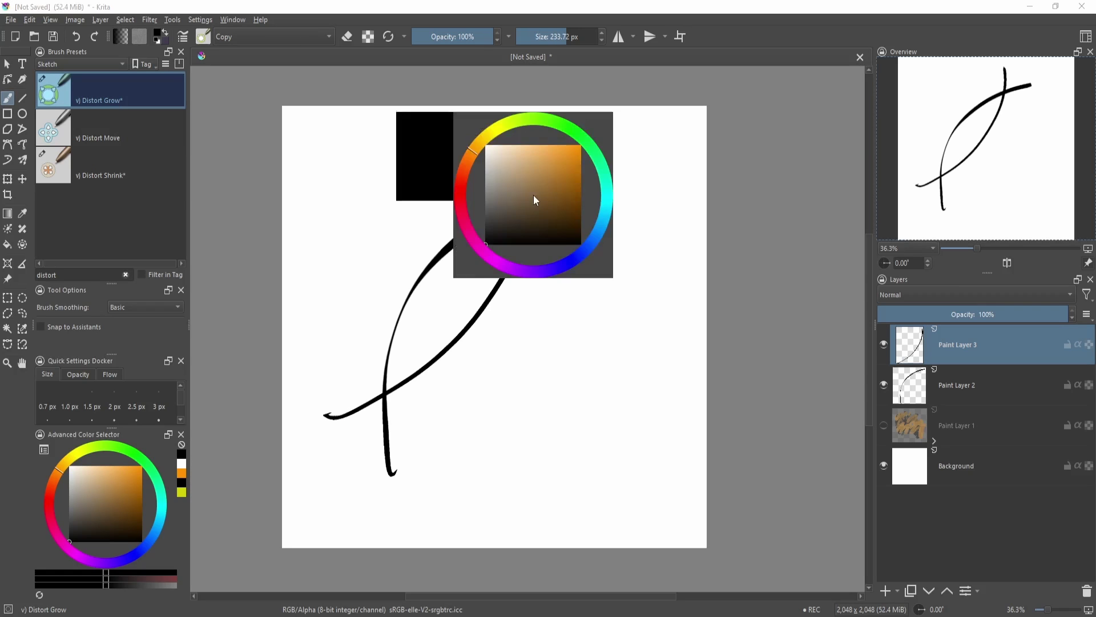
{"action": "key", "text": "shift+i"}
{"action": "mouse_move", "coordinate": [527, 197]}
{"action": "left_mouse_down", "text": "shift"}
{"action": "mouse_move", "coordinate": [673, 197]}
{"action": "mouse_move", "coordinate": [518, 229]}
{"action": "mouse_move", "coordinate": [529, 220]}
{"action": "mouse_move", "coordinate": [480, 333]}
{"action": "left_mouse_up", "text": "shift"}
{"action": "mouse_move", "coordinate": [611, 345]}
{"action": "left_mouse_down", "text": "ctrl"}
{"action": "mouse_move", "coordinate": [625, 322]}
{"action": "mouse_move", "coordinate": [599, 335]}
{"action": "left_mouse_up", "text": "ctrl"}
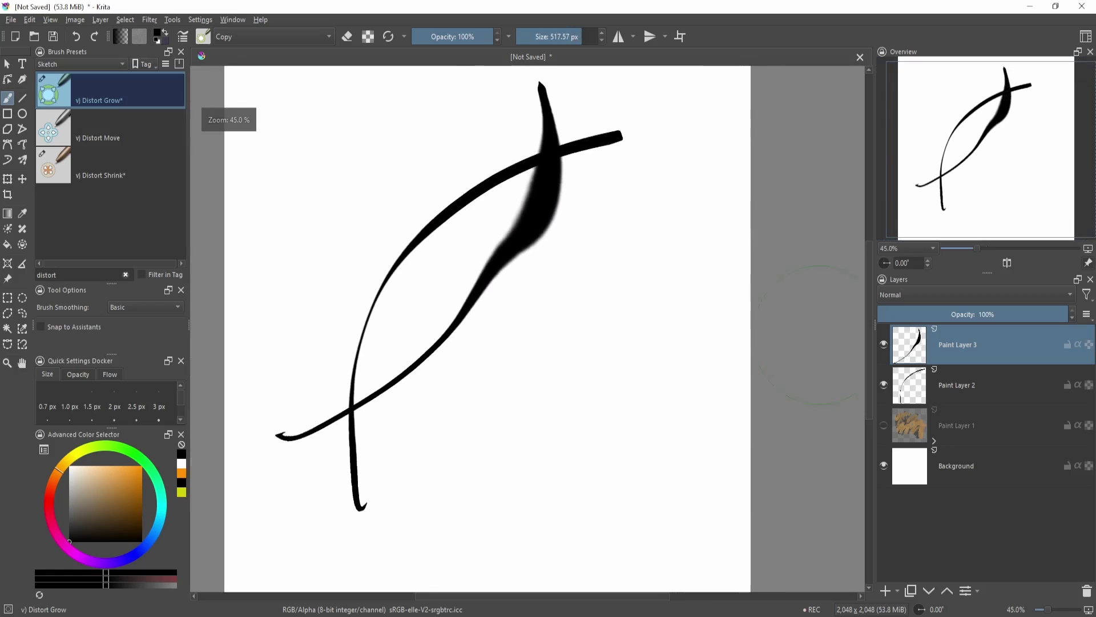
- Hide and show Paint Layer 3 to compare the two curves
{"action": "left_click", "coordinate": [883, 345]}
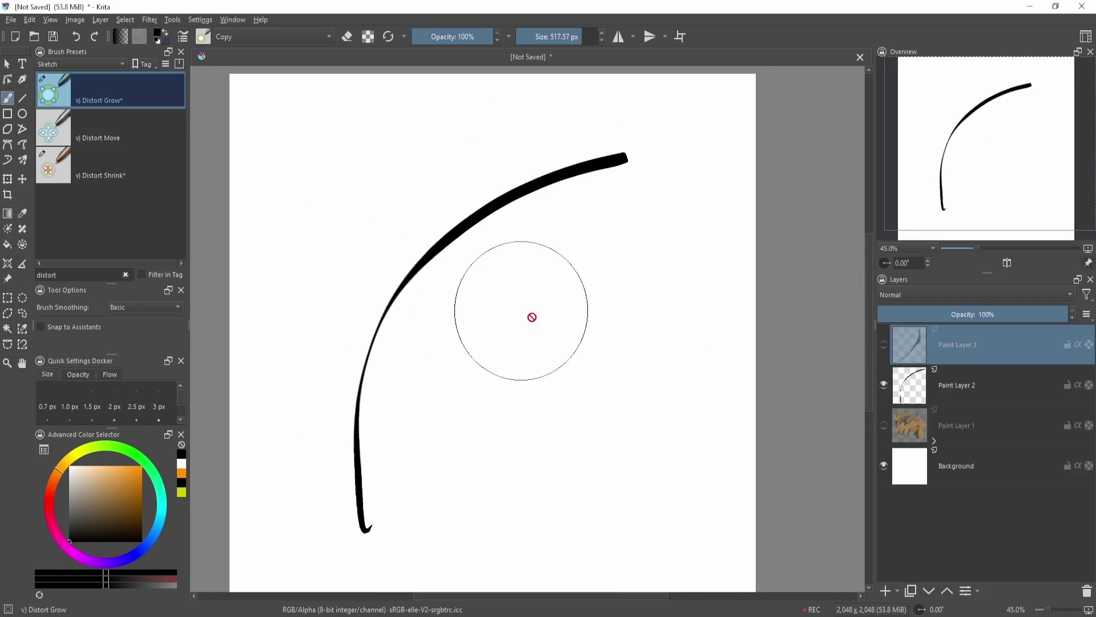
{"action": "left_click", "coordinate": [884, 345]}
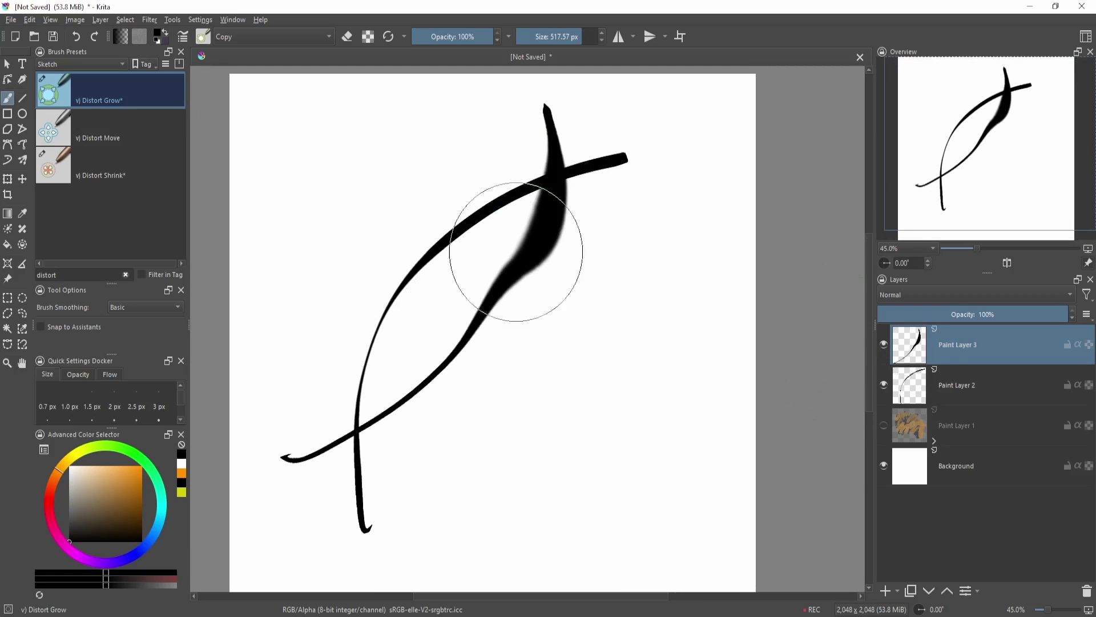
{"action": "mouse_move", "coordinate": [514, 268]}
{"action": "left_mouse_down"}
{"action": "mouse_move", "coordinate": [563, 355]}
{"action": "mouse_move", "coordinate": [615, 337]}
{"action": "left_mouse_up"}
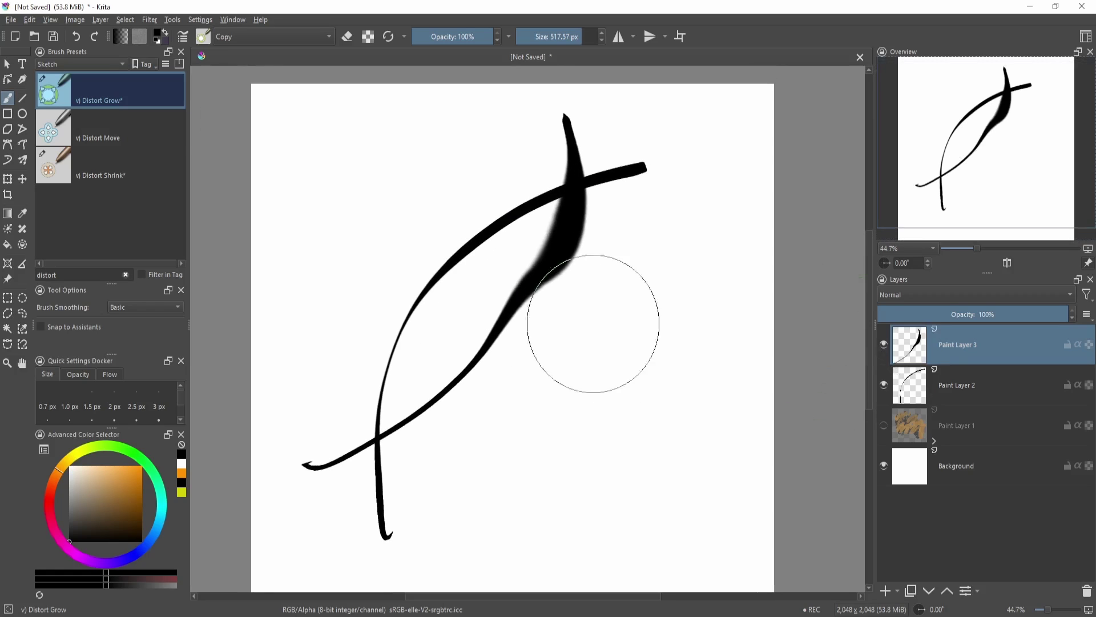
- Reshape the thickened curve's middle with the Distort Move brush at 448.61 px, and set the foreground colour to orange
{"action": "left_click", "coordinate": [121, 141]}
{"action": "mouse_move", "coordinate": [504, 323]}
{"action": "left_mouse_down", "text": "shift"}
{"action": "mouse_move", "coordinate": [556, 323]}
{"action": "mouse_move", "coordinate": [521, 284]}
{"action": "mouse_move", "coordinate": [504, 318]}
{"action": "mouse_move", "coordinate": [545, 335]}
{"action": "mouse_move", "coordinate": [542, 316]}
{"action": "left_mouse_up", "text": "shift"}
{"action": "key", "text": "shift+i"}
{"action": "mouse_move", "coordinate": [527, 329]}
{"action": "left_mouse_down", "text": "ctrl"}
{"action": "mouse_move", "coordinate": [526, 359]}
{"action": "mouse_move", "coordinate": [536, 348]}
{"action": "left_mouse_up", "text": "ctrl"}
- Examine the edge quality of the distorted curve up close
{"action": "scroll", "coordinate": [537, 349], "scroll_direction": "up", "scroll_amount": 3}
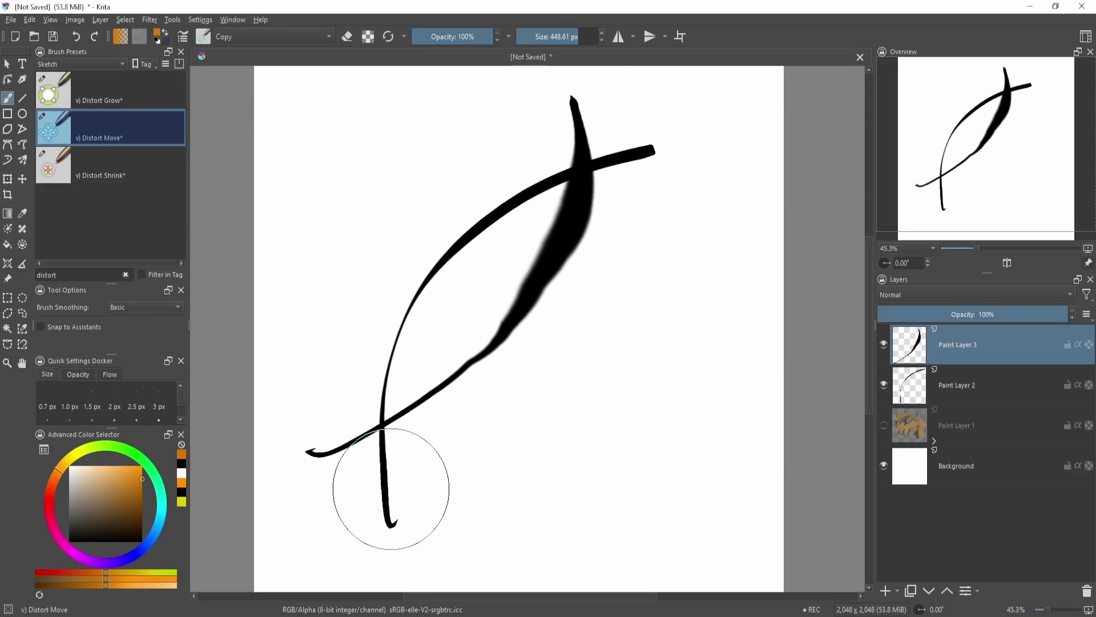
{"action": "scroll", "coordinate": [529, 399], "scroll_direction": "up", "scroll_amount": 5}
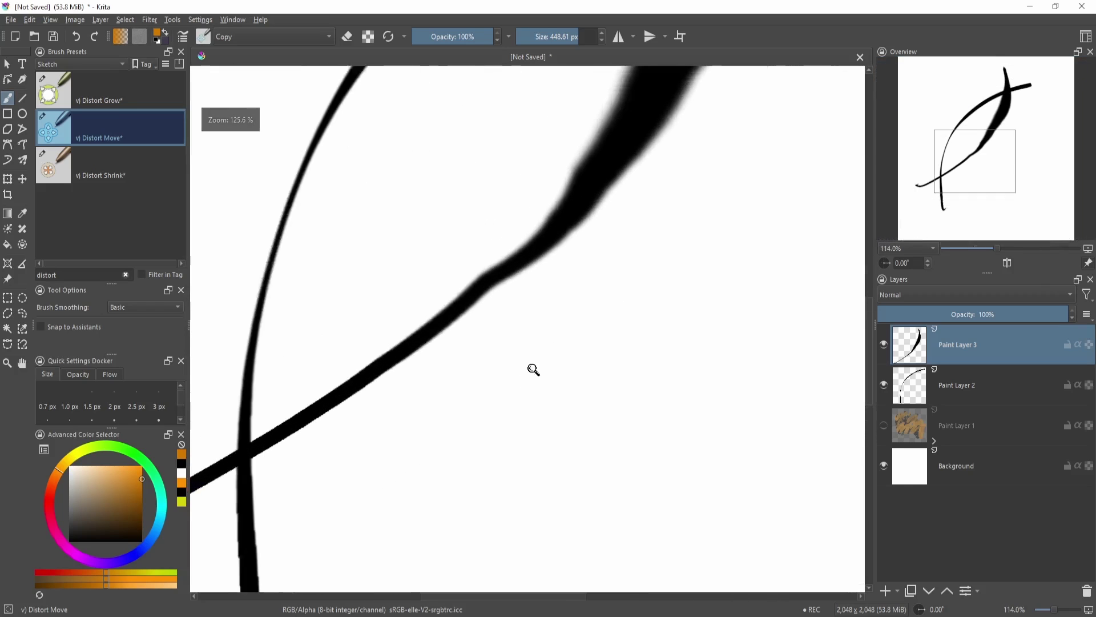
{"action": "scroll", "coordinate": [537, 286], "scroll_direction": "up", "scroll_amount": 5}
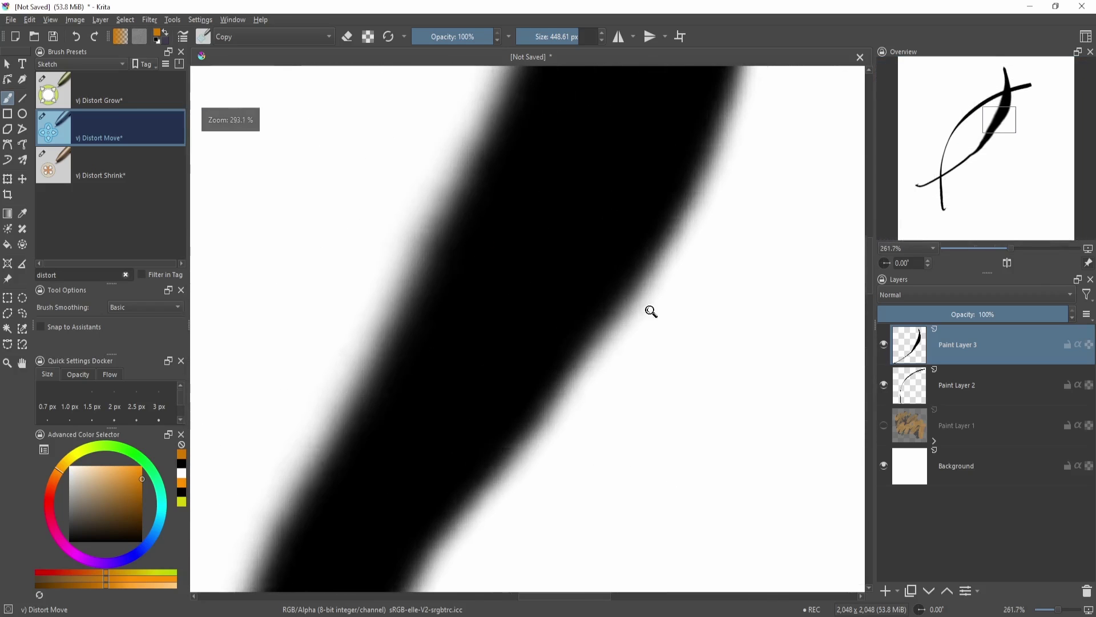
{"action": "scroll", "coordinate": [539, 335], "scroll_direction": "down", "scroll_amount": 8}
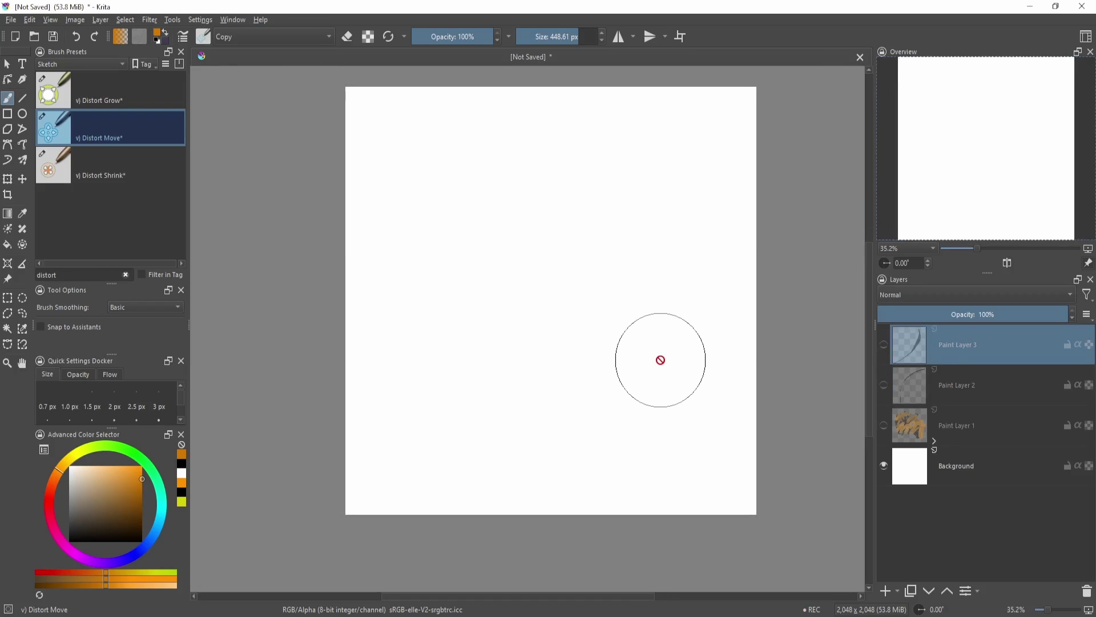
- Add a new paint layer with the two curve layers hidden, and activate the Assistant tool with enlarged options
{"action": "left_click_drag", "start_coordinate": [624, 316], "coordinate": [598, 330]}
{"action": "key", "text": "Insert"}
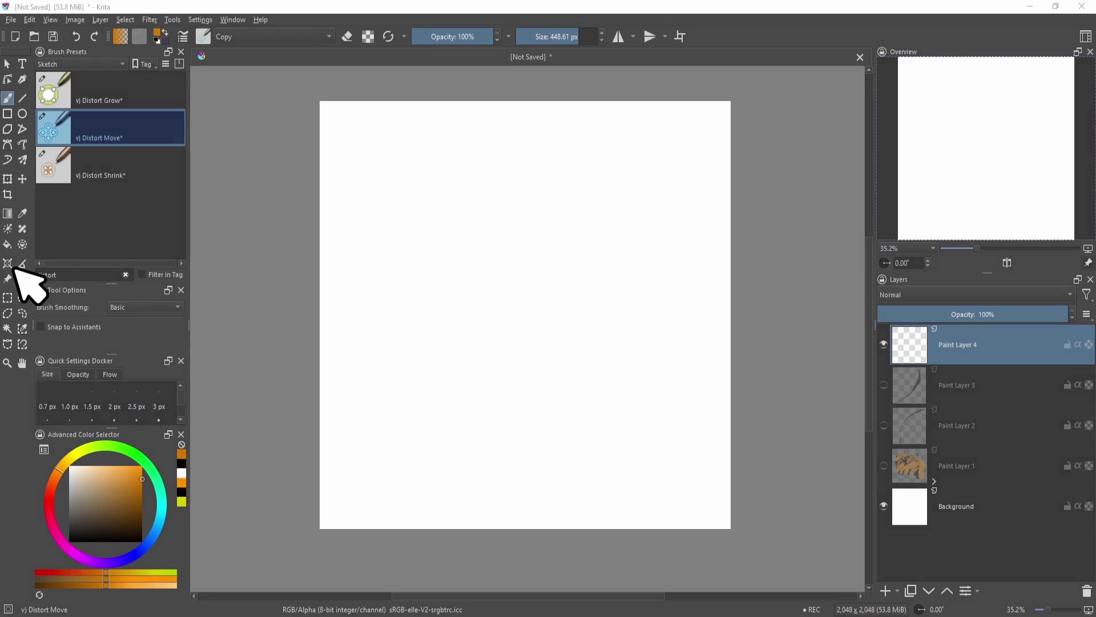
{"action": "left_click", "coordinate": [7, 263]}
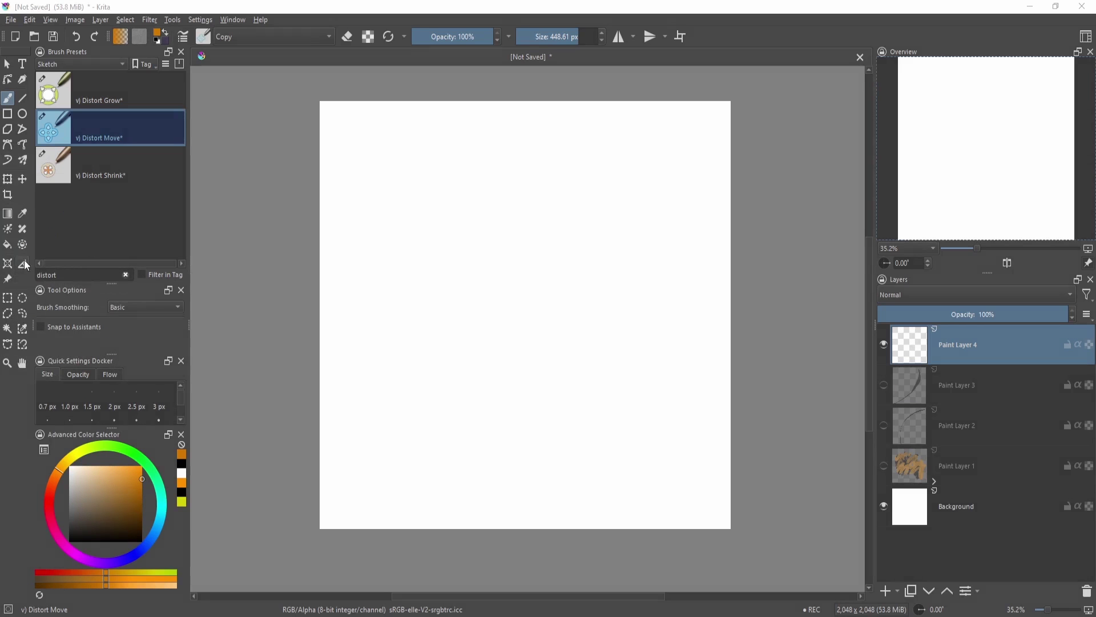
{"action": "left_click_drag", "start_coordinate": [111, 283], "coordinate": [113, 243]}
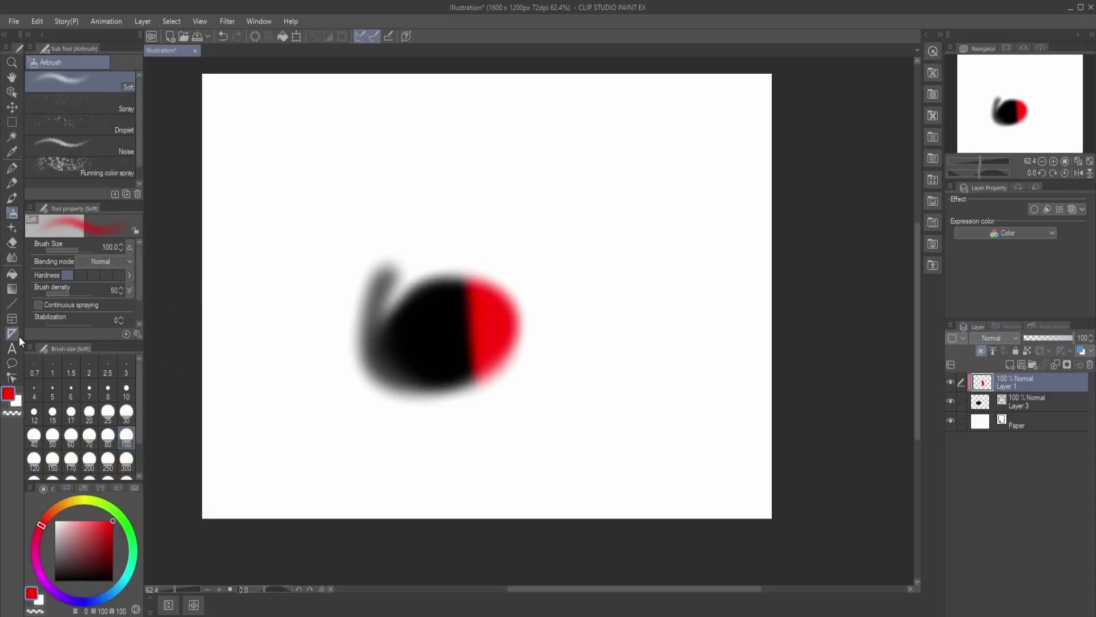
- Switch to Clip Studio Paint and create a multi-point curve ruler sweeping around the black and red shape
{"action": "left_click", "coordinate": [17, 336]}
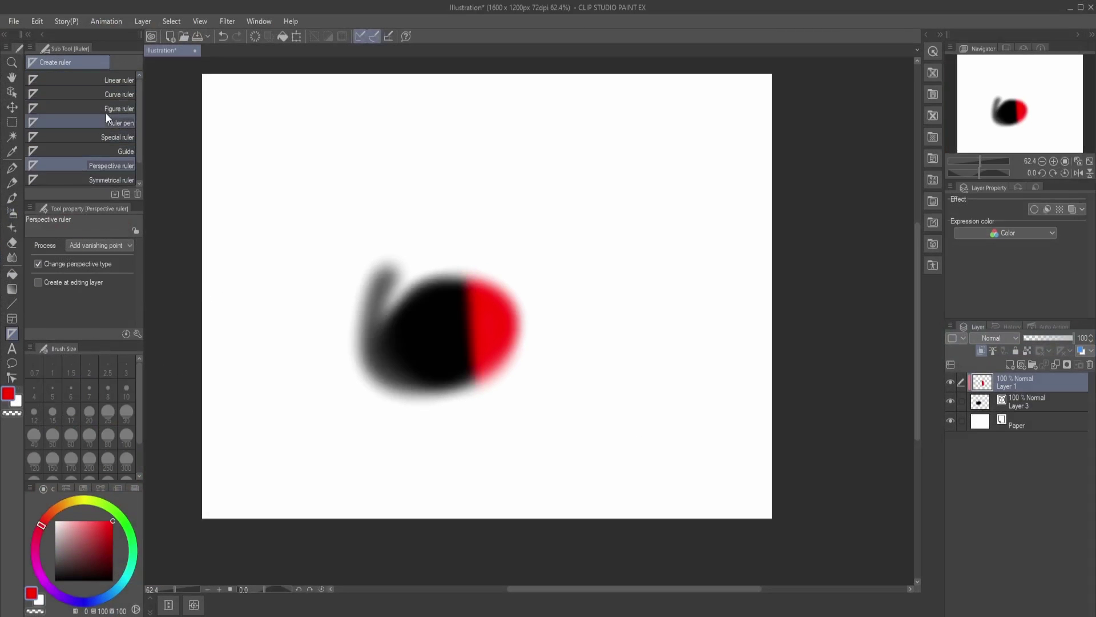
{"action": "left_click", "coordinate": [114, 94]}
{"action": "left_click", "coordinate": [347, 127]}
{"action": "left_click", "coordinate": [632, 250]}
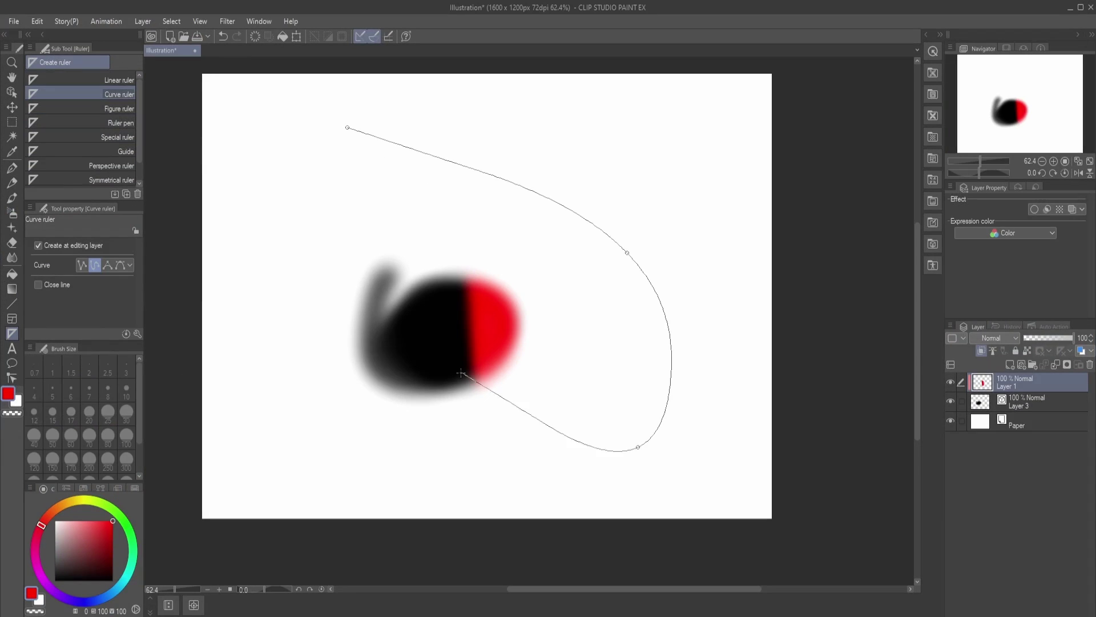
{"action": "double_click", "coordinate": [413, 260]}
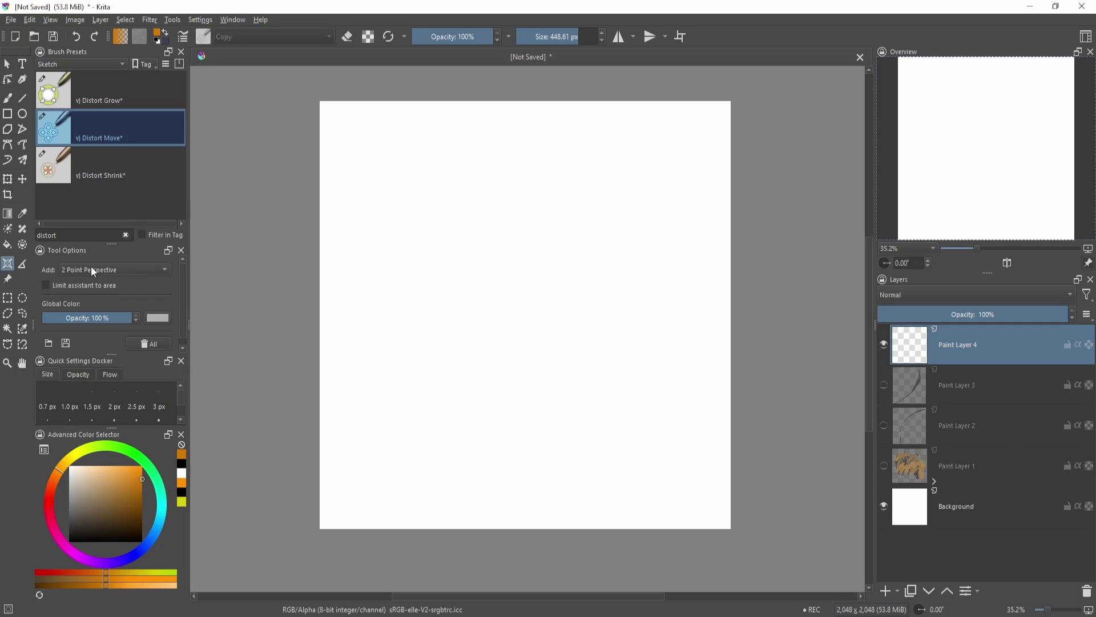
- Switch back to Krita and place a Spline assistant from the canvas's upper left to its lower right
{"action": "left_click", "coordinate": [91, 267]}
{"action": "left_click", "coordinate": [97, 385]}
{"action": "key", "text": "b"}
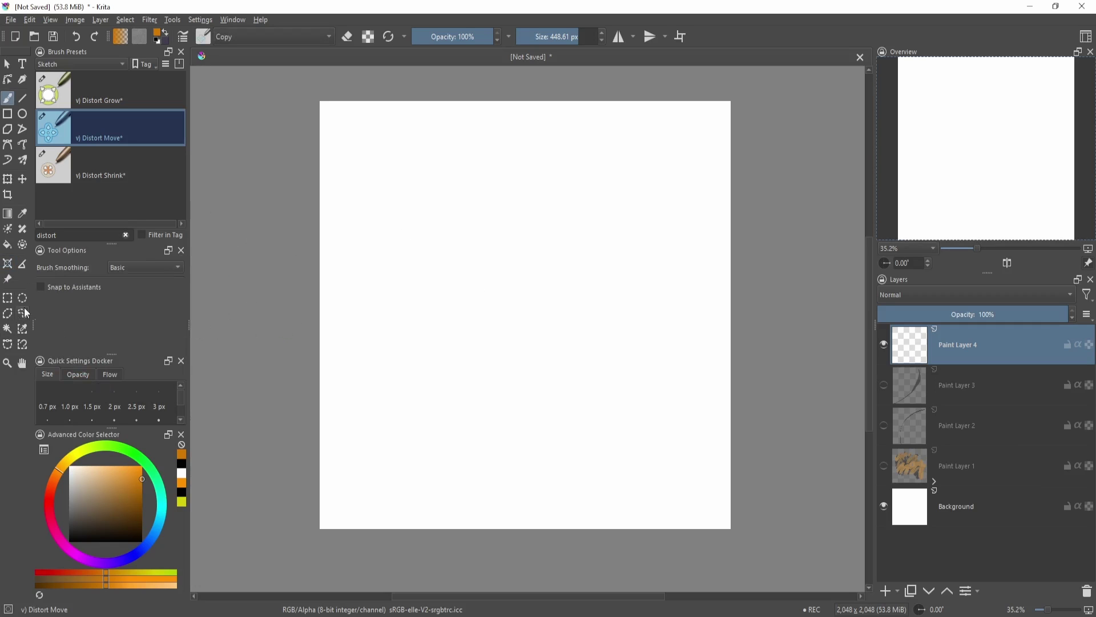
{"action": "left_click", "coordinate": [7, 263]}
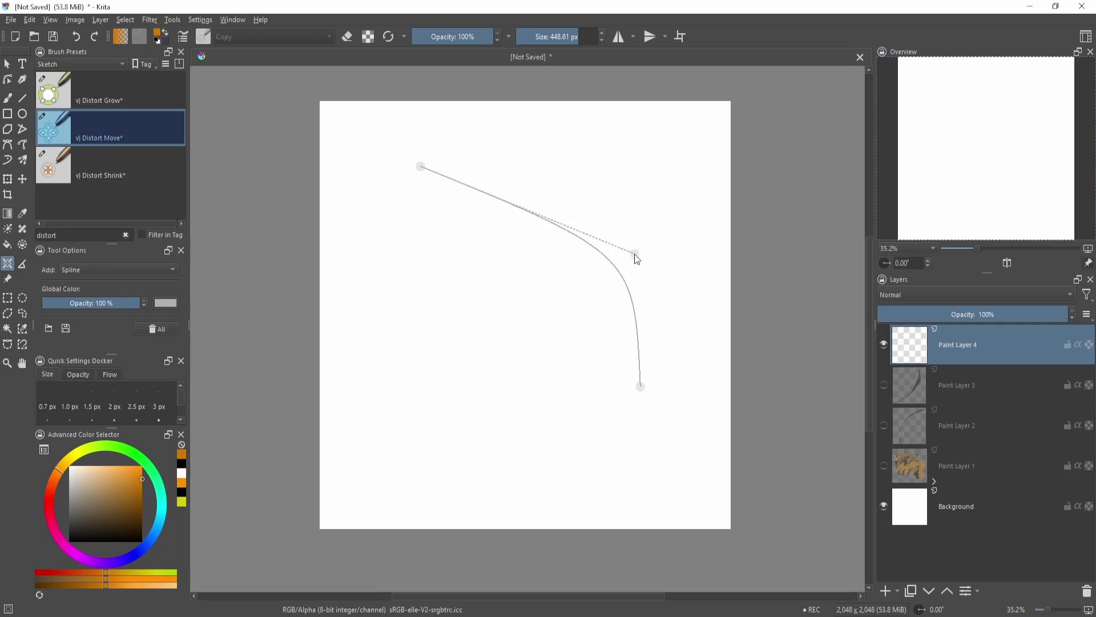
{"action": "left_click", "coordinate": [636, 255]}
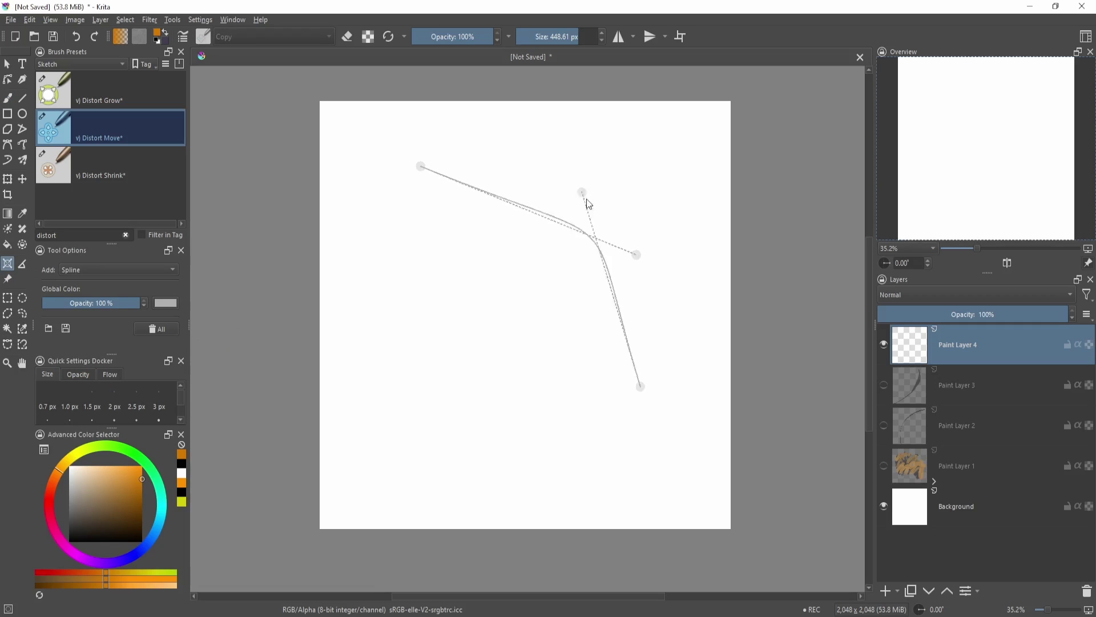
{"action": "left_click", "coordinate": [671, 278]}
- Bend the spline assistant into an S-curve by repositioning its two control handles, and return to the freehand brush
{"action": "left_click_drag", "start_coordinate": [637, 254], "coordinate": [533, 153]}
{"action": "mouse_move", "coordinate": [671, 279]}
{"action": "left_mouse_down"}
{"action": "mouse_move", "coordinate": [528, 313]}
{"action": "mouse_move", "coordinate": [483, 350]}
{"action": "left_mouse_up"}
{"action": "key", "text": "b"}
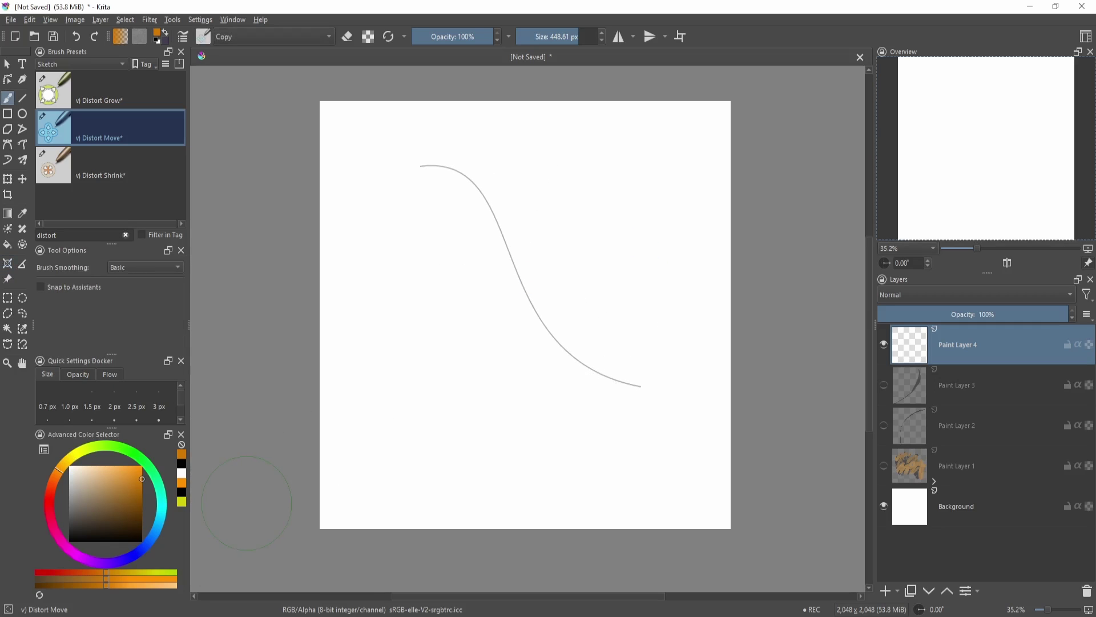
- Enable snapping to assistants and paint an orange stroke along the whole S-curve with the rx triangle sketch brush
{"action": "key", "text": "slash"}
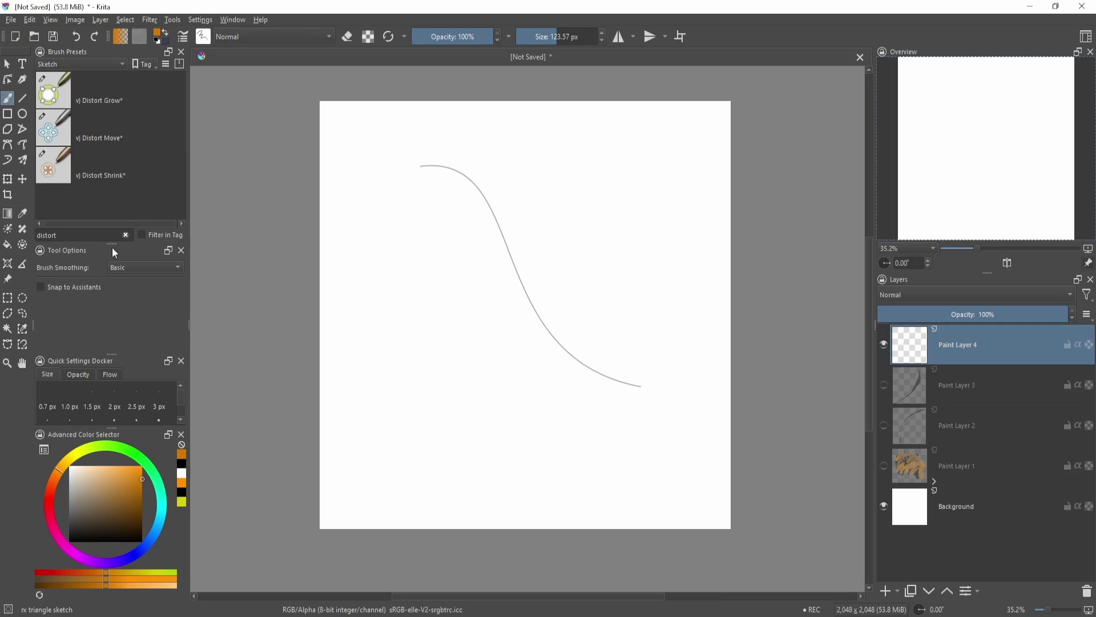
{"action": "left_click", "coordinate": [73, 287]}
{"action": "mouse_move", "coordinate": [421, 166]}
{"action": "left_mouse_down"}
{"action": "mouse_move", "coordinate": [473, 182]}
{"action": "mouse_move", "coordinate": [514, 266]}
{"action": "mouse_move", "coordinate": [602, 375]}
{"action": "mouse_move", "coordinate": [644, 388]}
{"action": "left_mouse_up"}
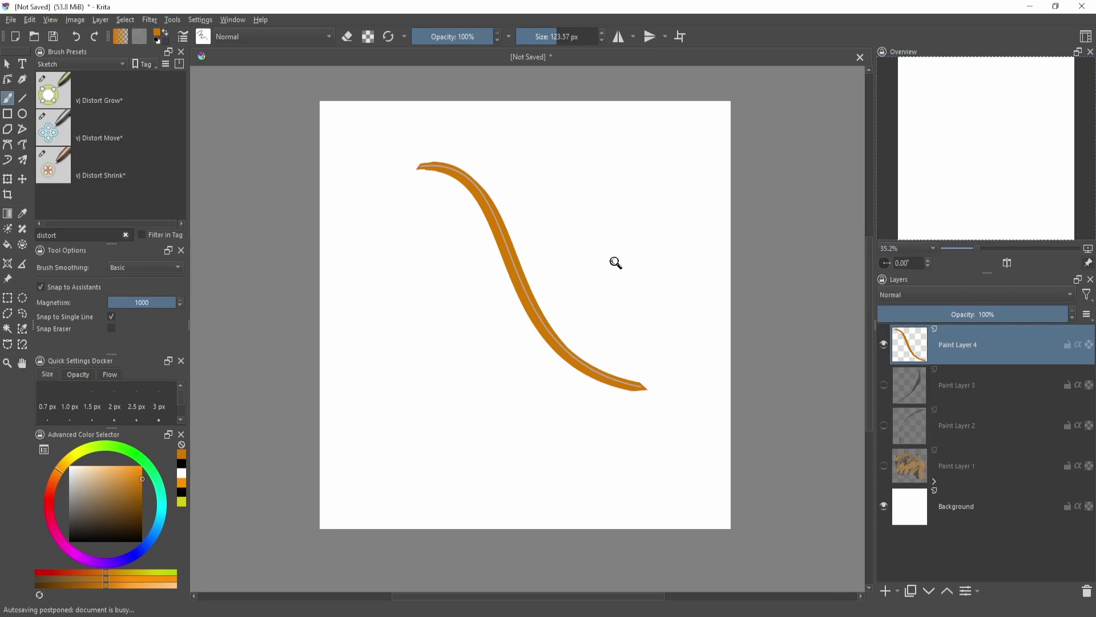
- Undo the orange stroke along the spline assistant and switch the brush colour to black
{"action": "key", "text": "ctrl+z"}
{"action": "mouse_move", "coordinate": [423, 166]}
{"action": "left_mouse_down"}
{"action": "mouse_move", "coordinate": [499, 218]}
{"action": "mouse_move", "coordinate": [513, 259]}
{"action": "left_mouse_up"}
{"action": "key", "text": "ctrl+z"}
{"action": "key", "text": "shift+i"}
{"action": "left_click", "coordinate": [513, 378]}
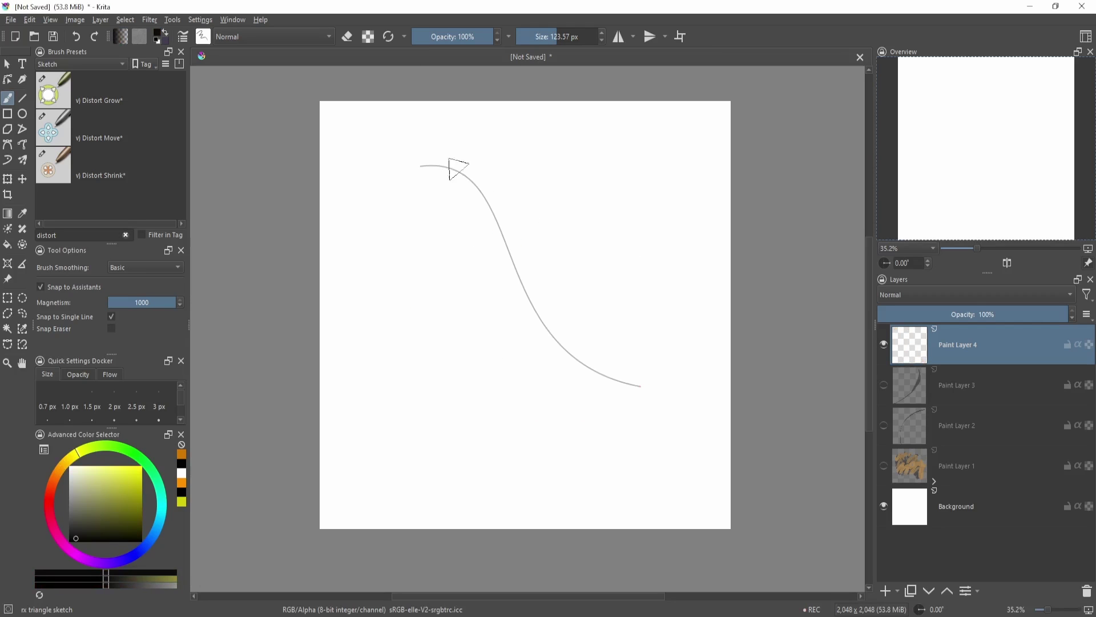
- Paint black strokes along the S-shaped spline assistant, alternating thin and thick sections with the rx triangle sketch brush
{"action": "left_click_drag", "start_coordinate": [472, 184], "coordinate": [429, 255]}
{"action": "left_click_drag", "start_coordinate": [495, 250], "coordinate": [520, 265]}
{"action": "mouse_move", "coordinate": [415, 403]}
{"action": "left_mouse_down"}
{"action": "mouse_move", "coordinate": [474, 400]}
{"action": "mouse_move", "coordinate": [428, 409]}
{"action": "left_mouse_up"}
{"action": "mouse_move", "coordinate": [363, 433]}
{"action": "left_mouse_down"}
{"action": "mouse_move", "coordinate": [405, 340]}
{"action": "mouse_move", "coordinate": [457, 294]}
{"action": "mouse_move", "coordinate": [521, 252]}
{"action": "left_mouse_up"}
{"action": "key", "text": "ctrl+z"}
{"action": "mouse_move", "coordinate": [367, 434]}
{"action": "left_mouse_down"}
{"action": "mouse_move", "coordinate": [435, 316]}
{"action": "mouse_move", "coordinate": [520, 269]}
{"action": "mouse_move", "coordinate": [648, 222]}
{"action": "mouse_move", "coordinate": [692, 181]}
{"action": "left_mouse_up"}
- Clear the black strokes from Paint Layer 4 and delete the spline assistant
{"action": "key", "text": "5"}
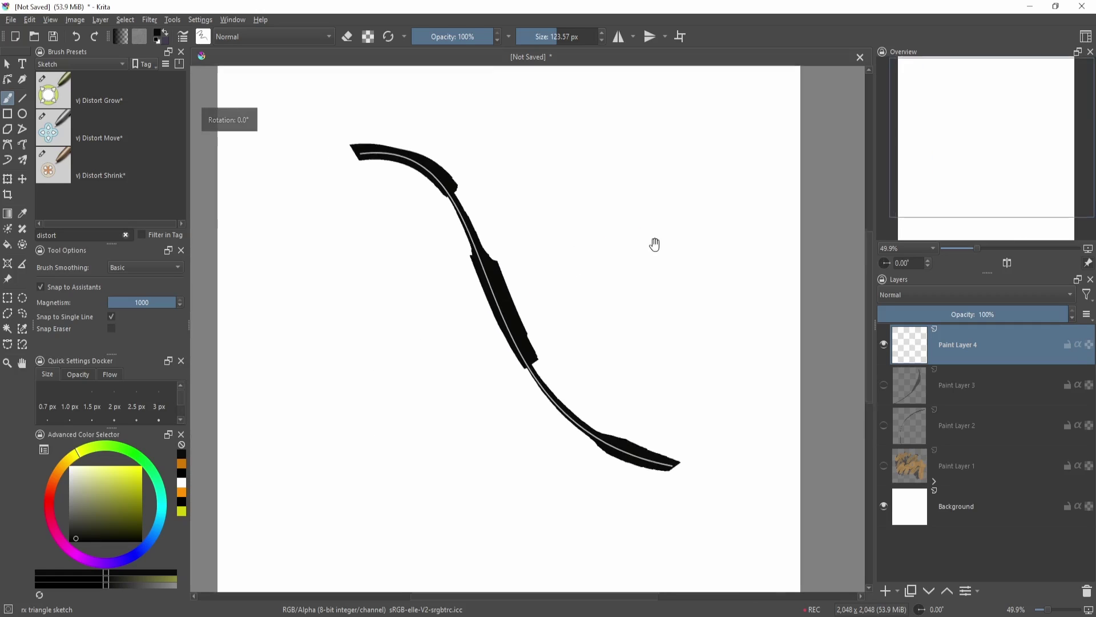
{"action": "left_click_drag", "start_coordinate": [655, 245], "coordinate": [464, 221]}
{"action": "left_click_drag", "start_coordinate": [525, 254], "coordinate": [542, 251]}
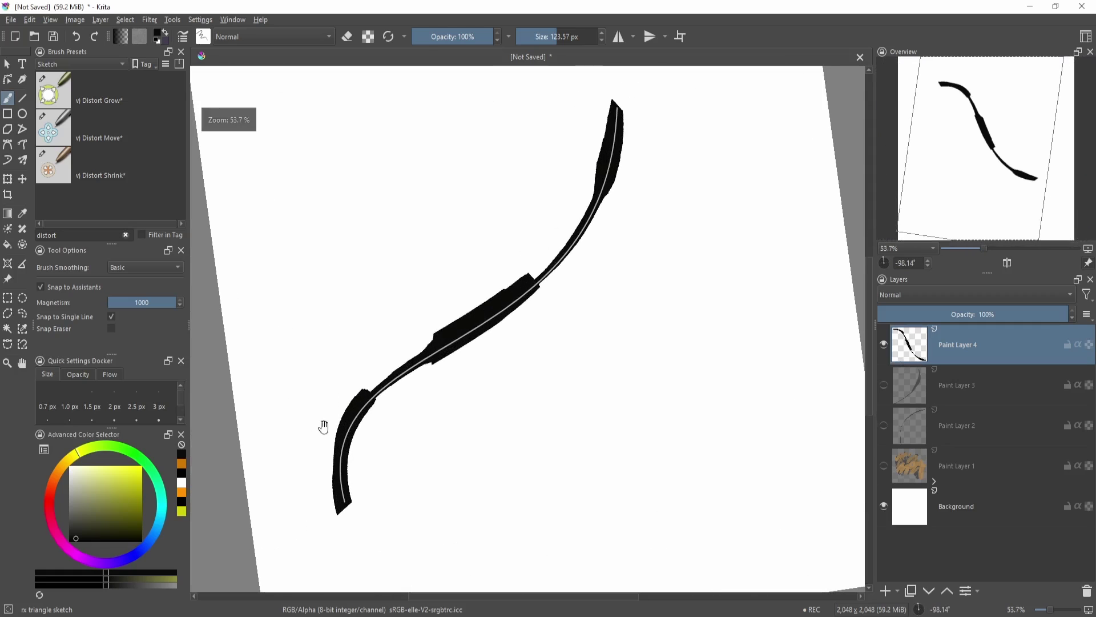
{"action": "scroll", "coordinate": [505, 338], "scroll_direction": "down", "scroll_amount": 2}
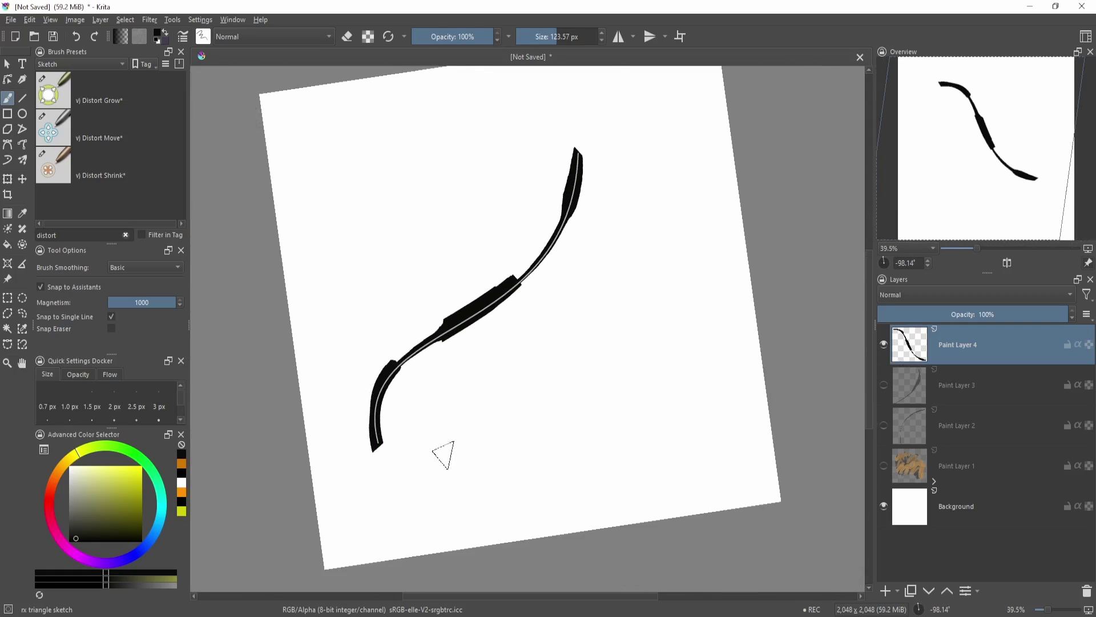
{"action": "key", "text": "5"}
{"action": "mouse_move", "coordinate": [450, 455]}
{"action": "left_mouse_down"}
{"action": "mouse_move", "coordinate": [534, 346]}
{"action": "mouse_move", "coordinate": [514, 321]}
{"action": "left_mouse_up"}
{"action": "key", "text": "Delete"}
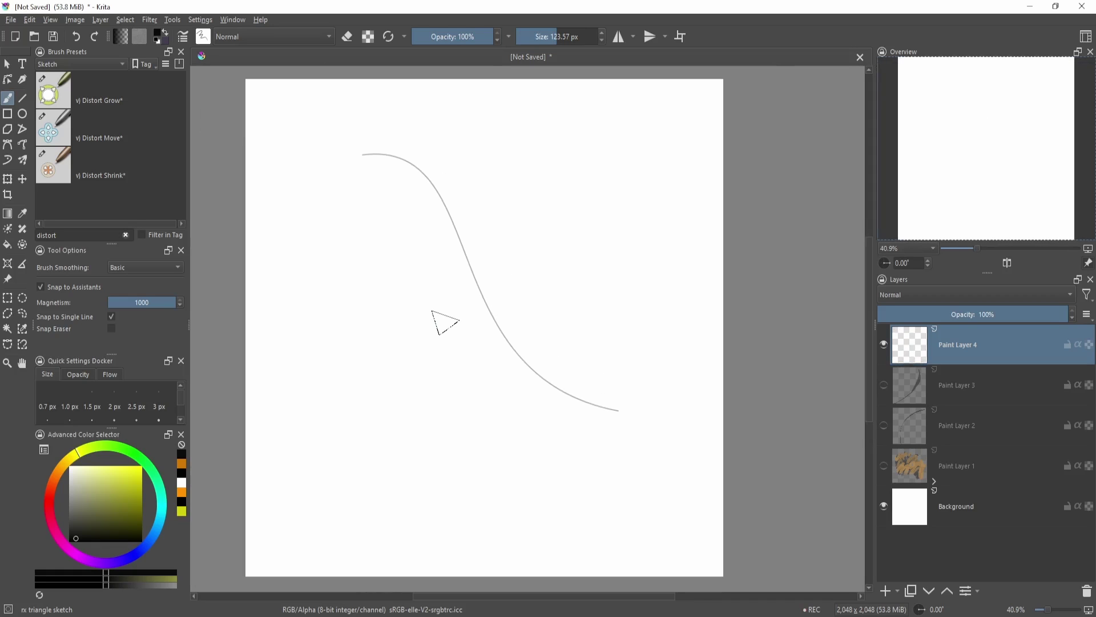
{"action": "left_click", "coordinate": [7, 263]}
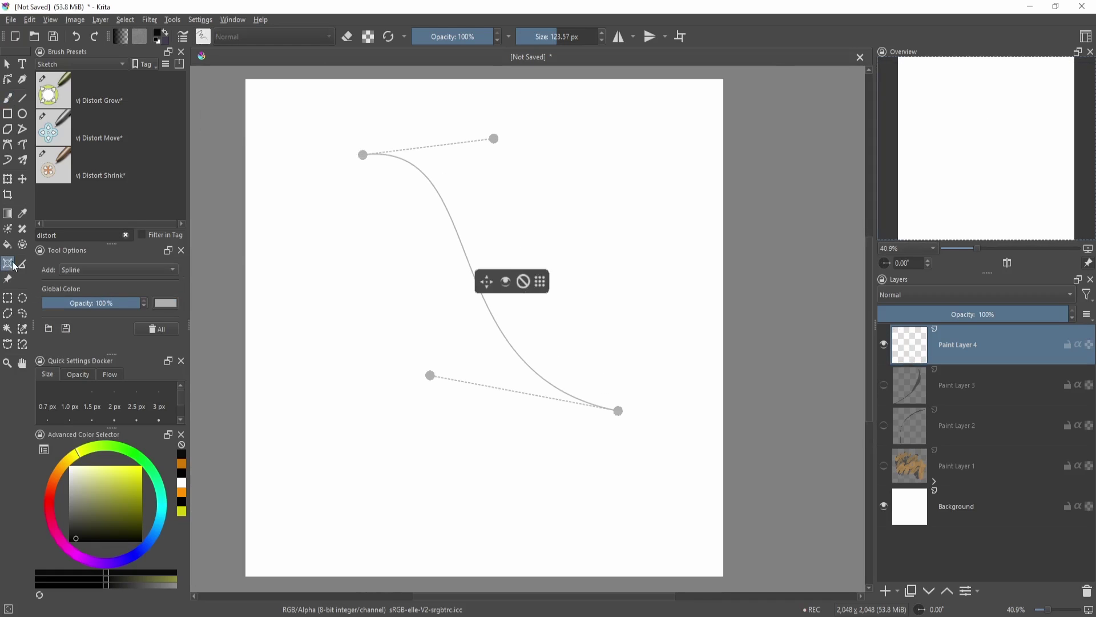
{"action": "left_click", "coordinate": [525, 282]}
{"action": "scroll", "coordinate": [441, 341], "scroll_direction": "down", "scroll_amount": 1}
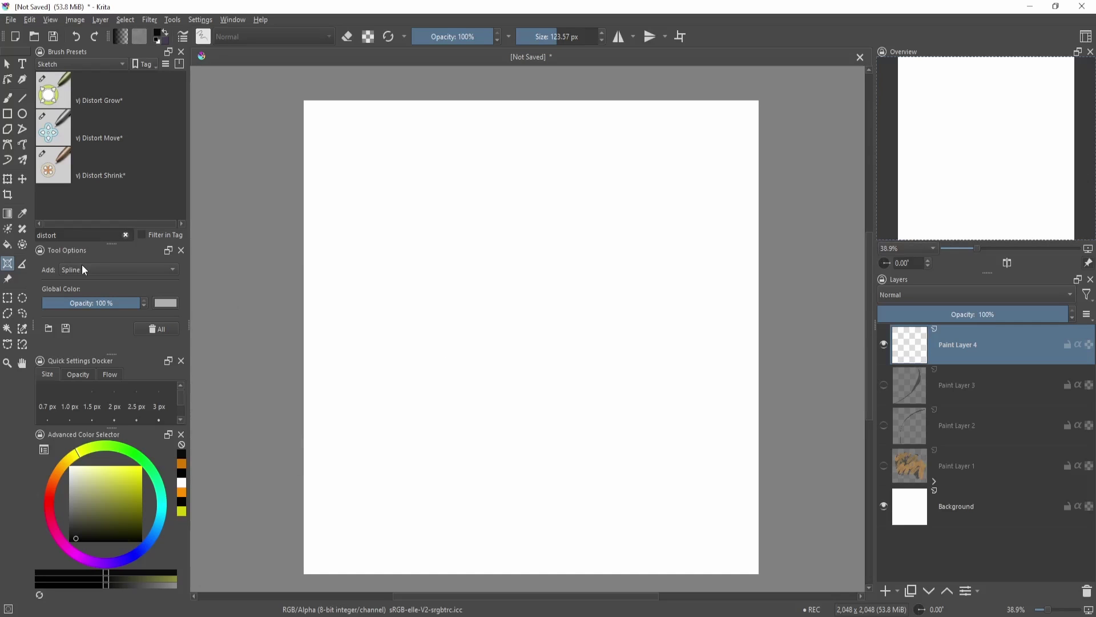
- Try a 2 Point Perspective assistant with vanishing points near the canvas's left and right edges, then undo it
{"action": "left_click", "coordinate": [115, 269]}
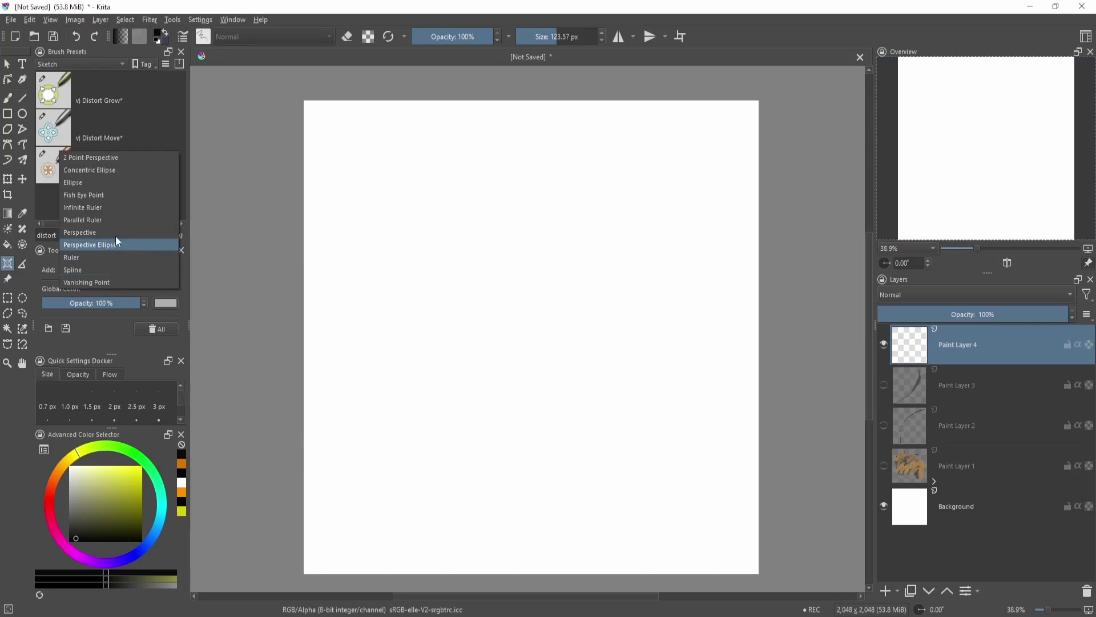
{"action": "left_click", "coordinate": [149, 253]}
{"action": "left_click", "coordinate": [109, 269]}
{"action": "left_click", "coordinate": [114, 171]}
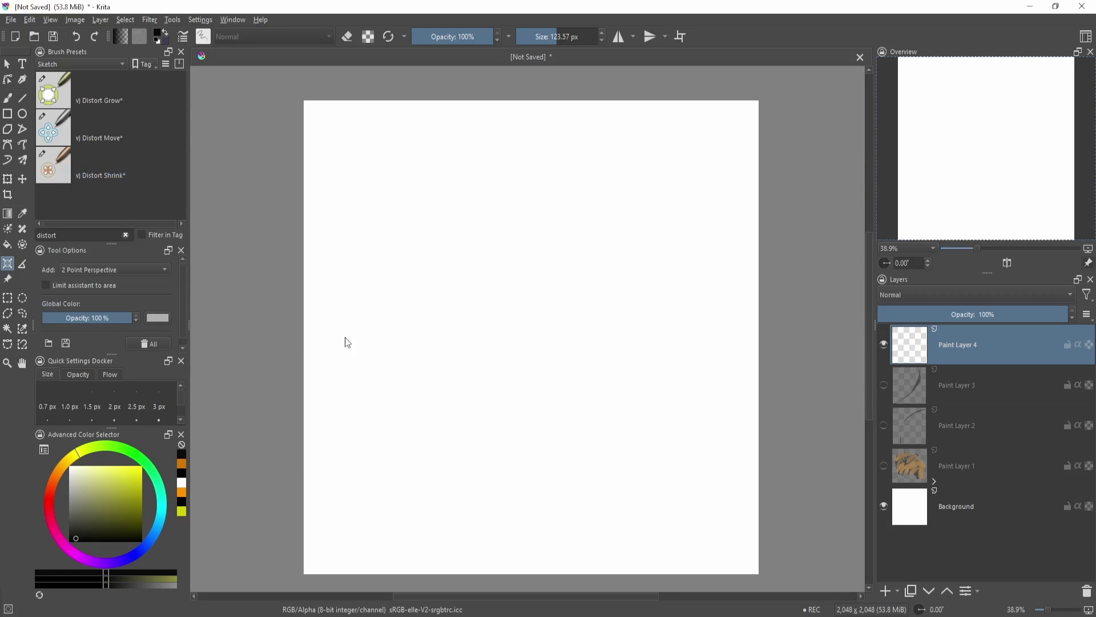
{"action": "left_click", "coordinate": [308, 341]}
{"action": "left_click", "coordinate": [733, 343]}
{"action": "left_click", "coordinate": [514, 390]}
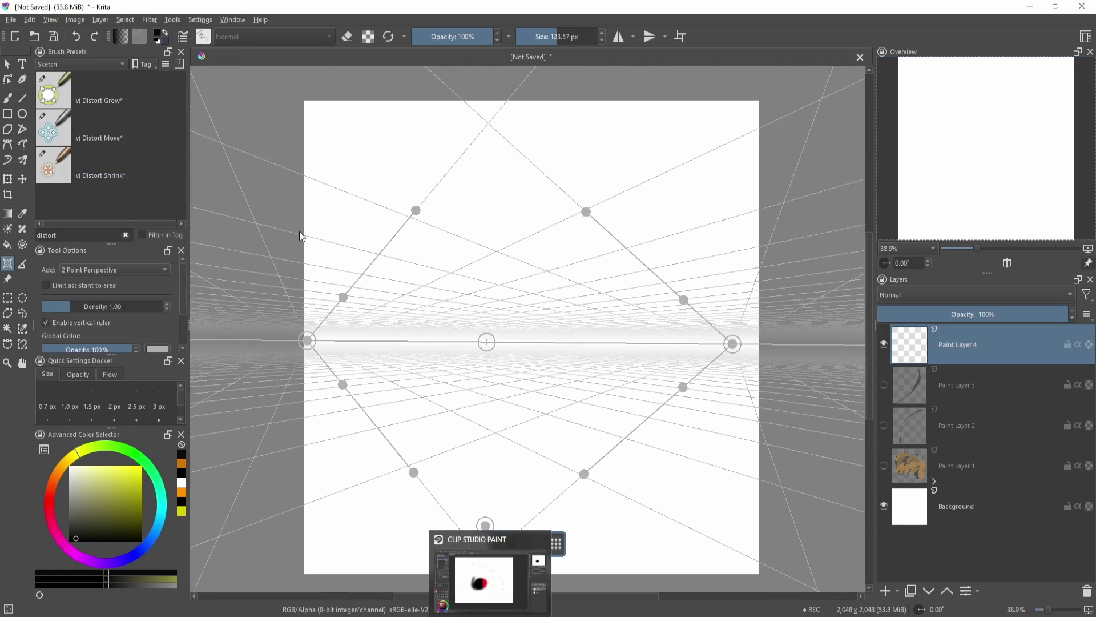
{"action": "key", "text": "ctrl+z"}
- Try a narrow diagonal Ellipse assistant across the middle of the canvas and delete it
{"action": "left_click", "coordinate": [142, 270]}
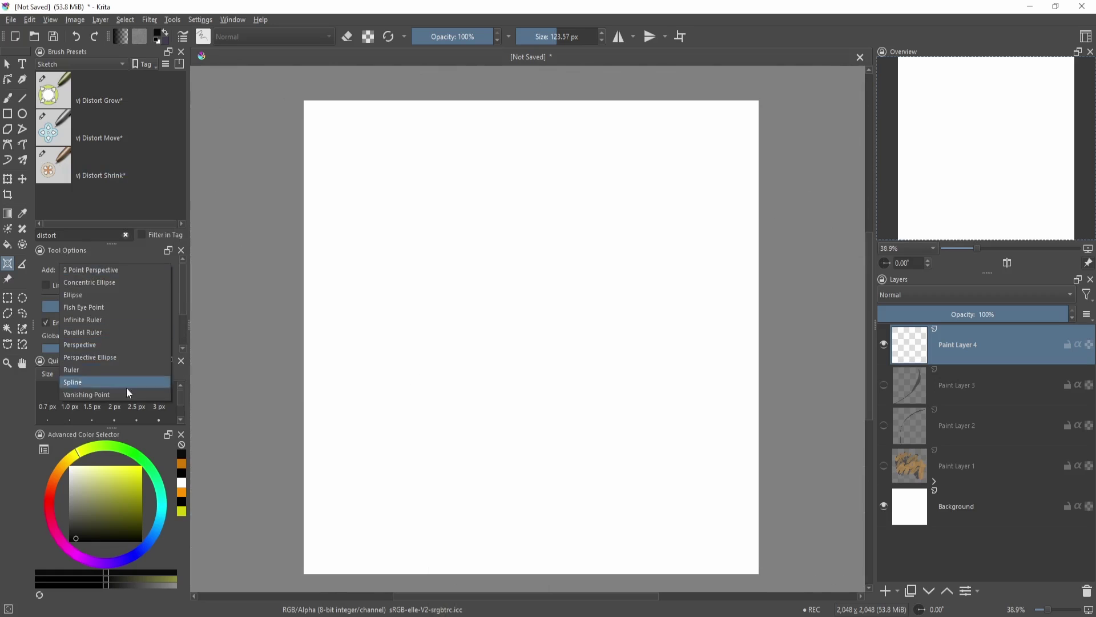
{"action": "left_click", "coordinate": [109, 332]}
{"action": "left_click", "coordinate": [114, 269]}
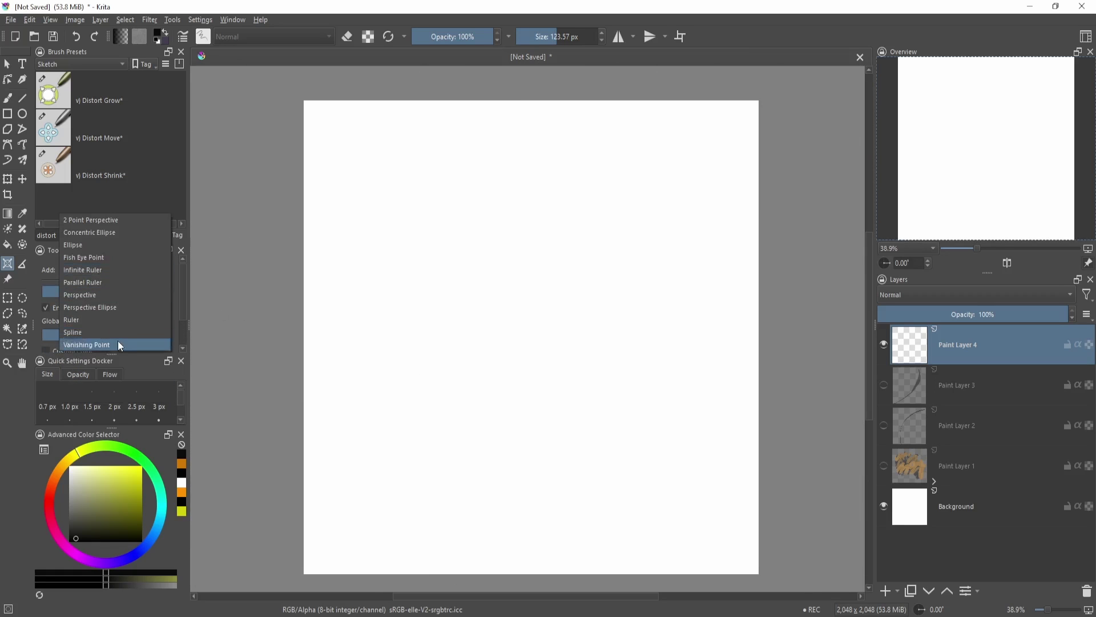
{"action": "left_click", "coordinate": [85, 242]}
{"action": "left_click", "coordinate": [542, 300]}
{"action": "left_click", "coordinate": [337, 398]}
{"action": "left_click", "coordinate": [482, 435]}
{"action": "left_click", "coordinate": [415, 380]}
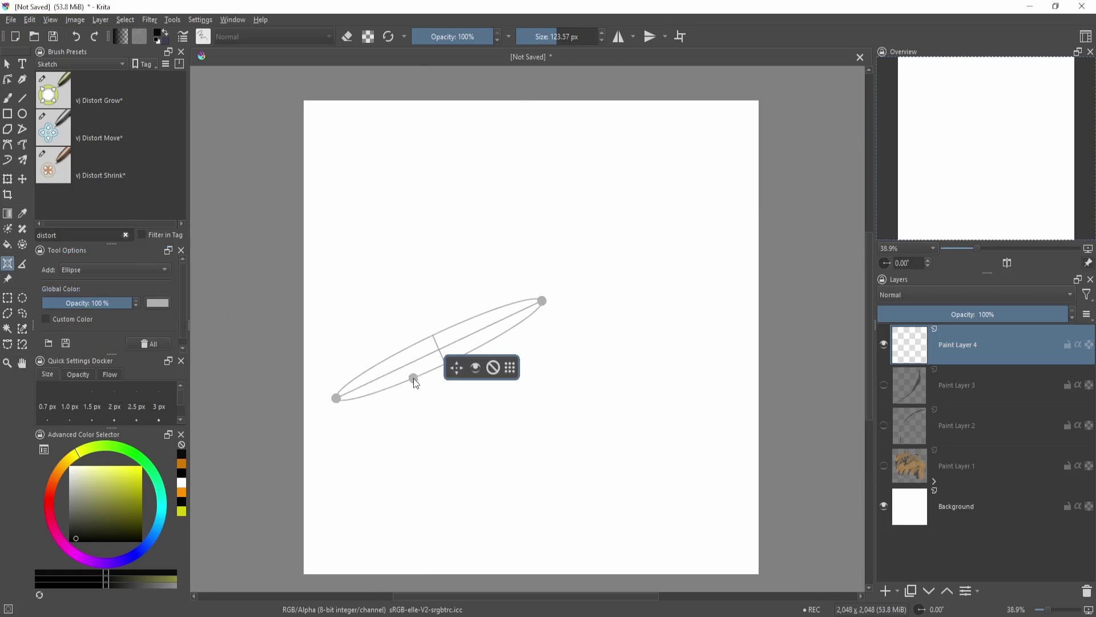
{"action": "left_click", "coordinate": [493, 367]}
- Place a tilted Concentric Ellipse assistant around the canvas's centre and return to the freehand brush
{"action": "left_click", "coordinate": [111, 269]}
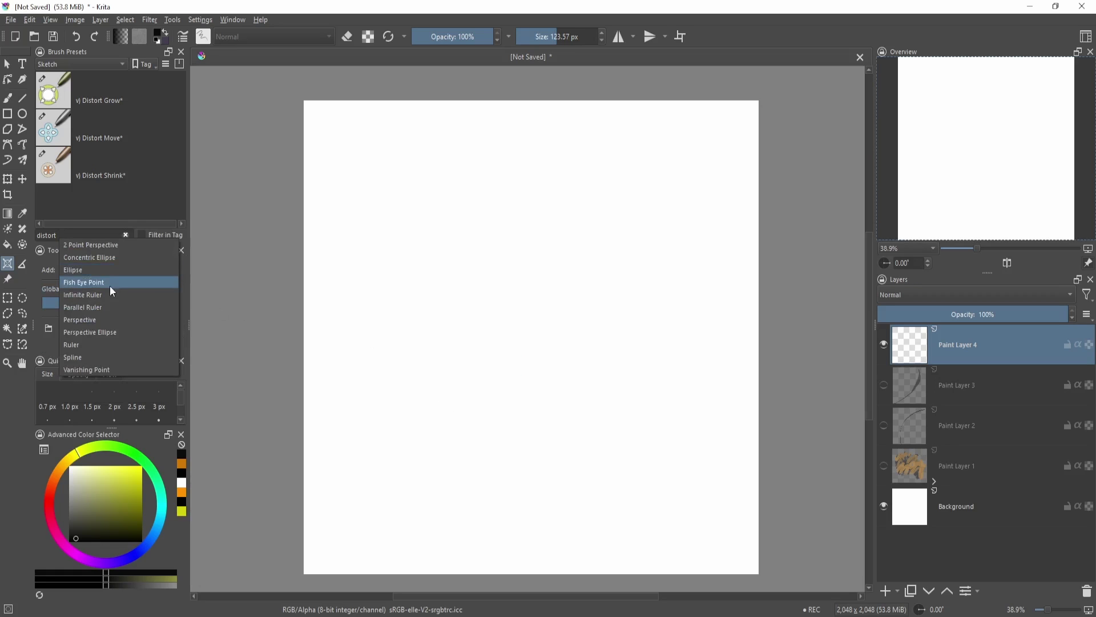
{"action": "left_click", "coordinate": [128, 256]}
{"action": "left_click", "coordinate": [491, 230]}
{"action": "left_click", "coordinate": [626, 353]}
{"action": "left_click", "coordinate": [452, 342]}
{"action": "key", "text": "b"}
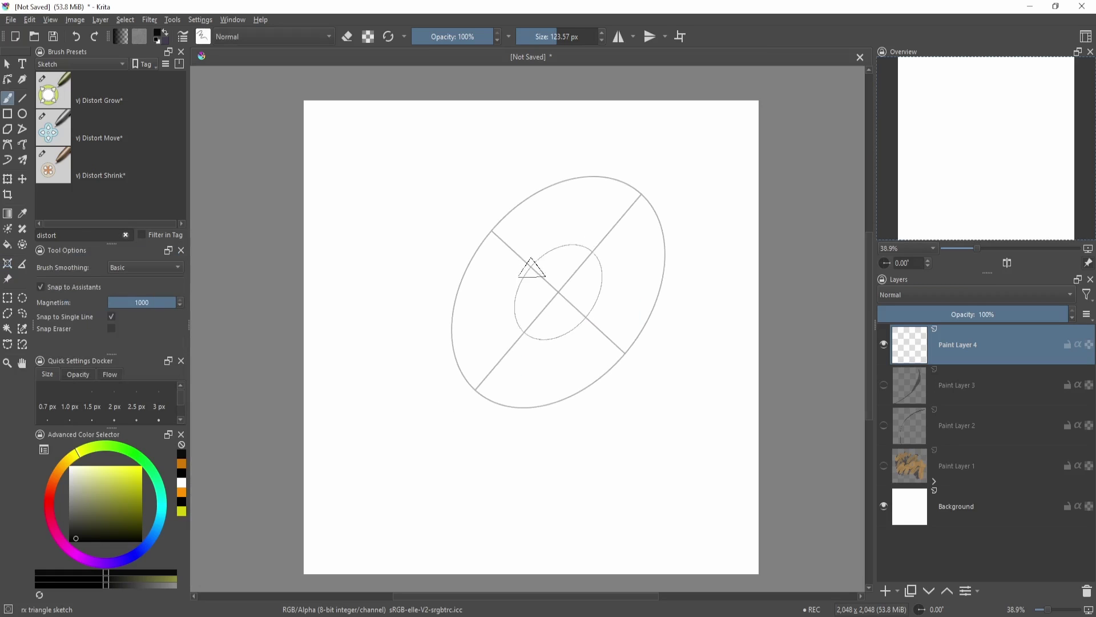
- Paint five black elliptical rings snapped to the concentric ellipse assistant, working outward until they run past the canvas edges
{"action": "mouse_move", "coordinate": [502, 299]}
{"action": "left_mouse_down"}
{"action": "mouse_move", "coordinate": [571, 342]}
{"action": "mouse_move", "coordinate": [591, 320]}
{"action": "left_mouse_up"}
{"action": "mouse_move", "coordinate": [657, 261]}
{"action": "left_mouse_down"}
{"action": "mouse_move", "coordinate": [651, 293]}
{"action": "mouse_move", "coordinate": [627, 189]}
{"action": "mouse_move", "coordinate": [622, 351]}
{"action": "left_mouse_up"}
{"action": "mouse_move", "coordinate": [508, 439]}
{"action": "left_mouse_down"}
{"action": "mouse_move", "coordinate": [556, 434]}
{"action": "mouse_move", "coordinate": [685, 208]}
{"action": "mouse_move", "coordinate": [634, 365]}
{"action": "left_mouse_up"}
{"action": "mouse_move", "coordinate": [422, 477]}
{"action": "left_mouse_down"}
{"action": "mouse_move", "coordinate": [748, 217]}
{"action": "mouse_move", "coordinate": [442, 490]}
{"action": "left_mouse_up"}
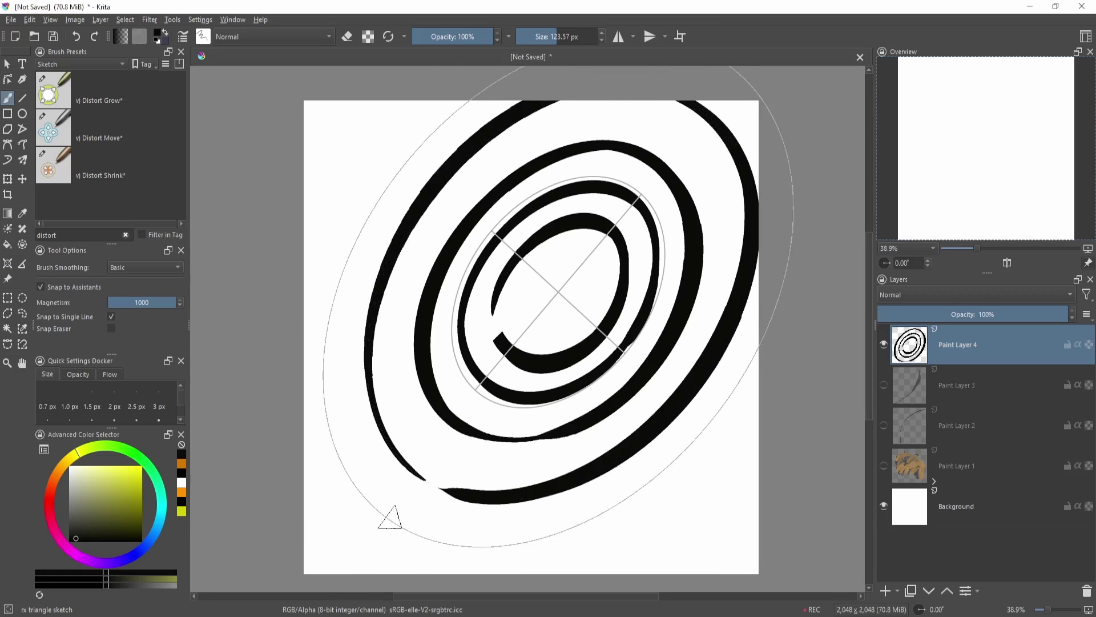
{"action": "mouse_move", "coordinate": [370, 520]}
{"action": "left_mouse_down"}
{"action": "mouse_move", "coordinate": [713, 74]}
{"action": "mouse_move", "coordinate": [448, 556]}
{"action": "left_mouse_up"}
- Fill the centre of the concentric ellipses with smaller black rings and add a thin ring between the larger outer ones
{"action": "mouse_move", "coordinate": [544, 322]}
{"action": "left_mouse_down"}
{"action": "mouse_move", "coordinate": [568, 259]}
{"action": "mouse_move", "coordinate": [531, 286]}
{"action": "mouse_move", "coordinate": [552, 246]}
{"action": "left_mouse_up"}
{"action": "mouse_move", "coordinate": [588, 329]}
{"action": "left_mouse_down"}
{"action": "mouse_move", "coordinate": [502, 342]}
{"action": "mouse_move", "coordinate": [606, 223]}
{"action": "mouse_move", "coordinate": [486, 257]}
{"action": "mouse_move", "coordinate": [518, 377]}
{"action": "mouse_move", "coordinate": [623, 342]}
{"action": "mouse_move", "coordinate": [473, 304]}
{"action": "mouse_move", "coordinate": [508, 390]}
{"action": "left_mouse_up"}
{"action": "mouse_move", "coordinate": [492, 441]}
{"action": "left_mouse_down"}
{"action": "mouse_move", "coordinate": [624, 393]}
{"action": "mouse_move", "coordinate": [688, 213]}
{"action": "left_mouse_up"}
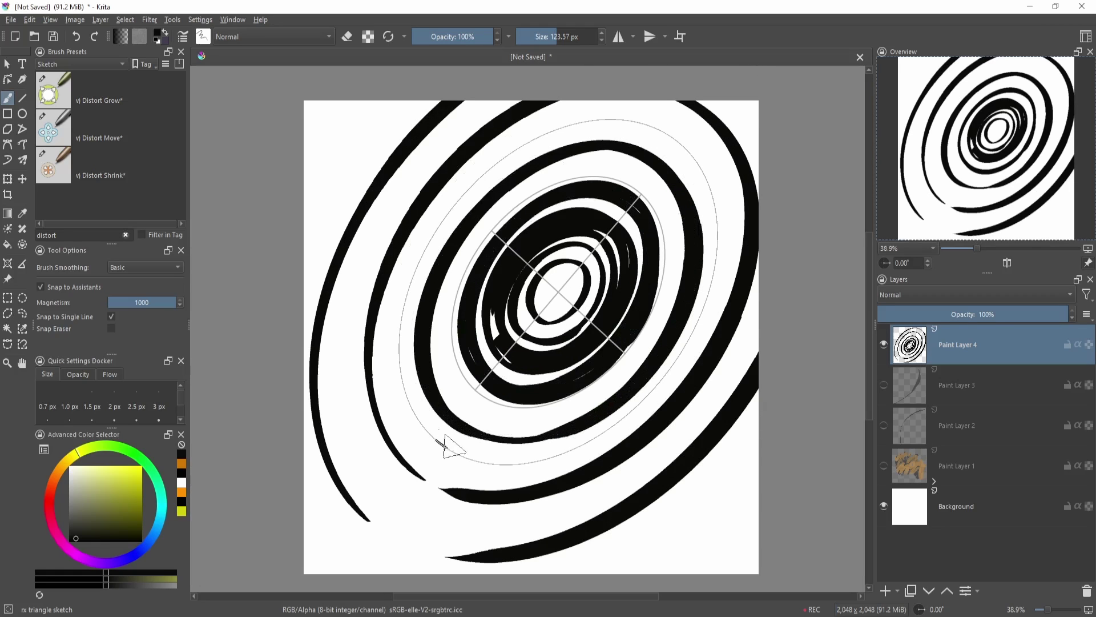
{"action": "mouse_move", "coordinate": [445, 447]}
{"action": "left_mouse_down"}
{"action": "mouse_move", "coordinate": [696, 152]}
{"action": "mouse_move", "coordinate": [451, 449]}
{"action": "left_mouse_up"}
{"action": "scroll", "coordinate": [633, 428], "scroll_direction": "up", "scroll_amount": 1}
{"action": "scroll", "coordinate": [645, 422], "scroll_direction": "down", "scroll_amount": 1}
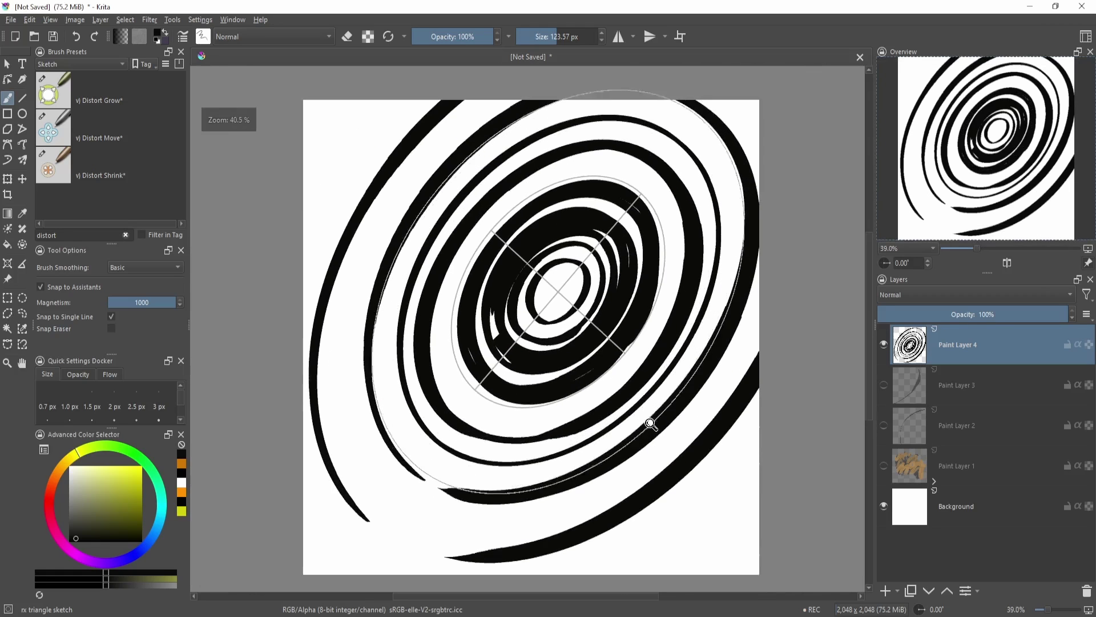